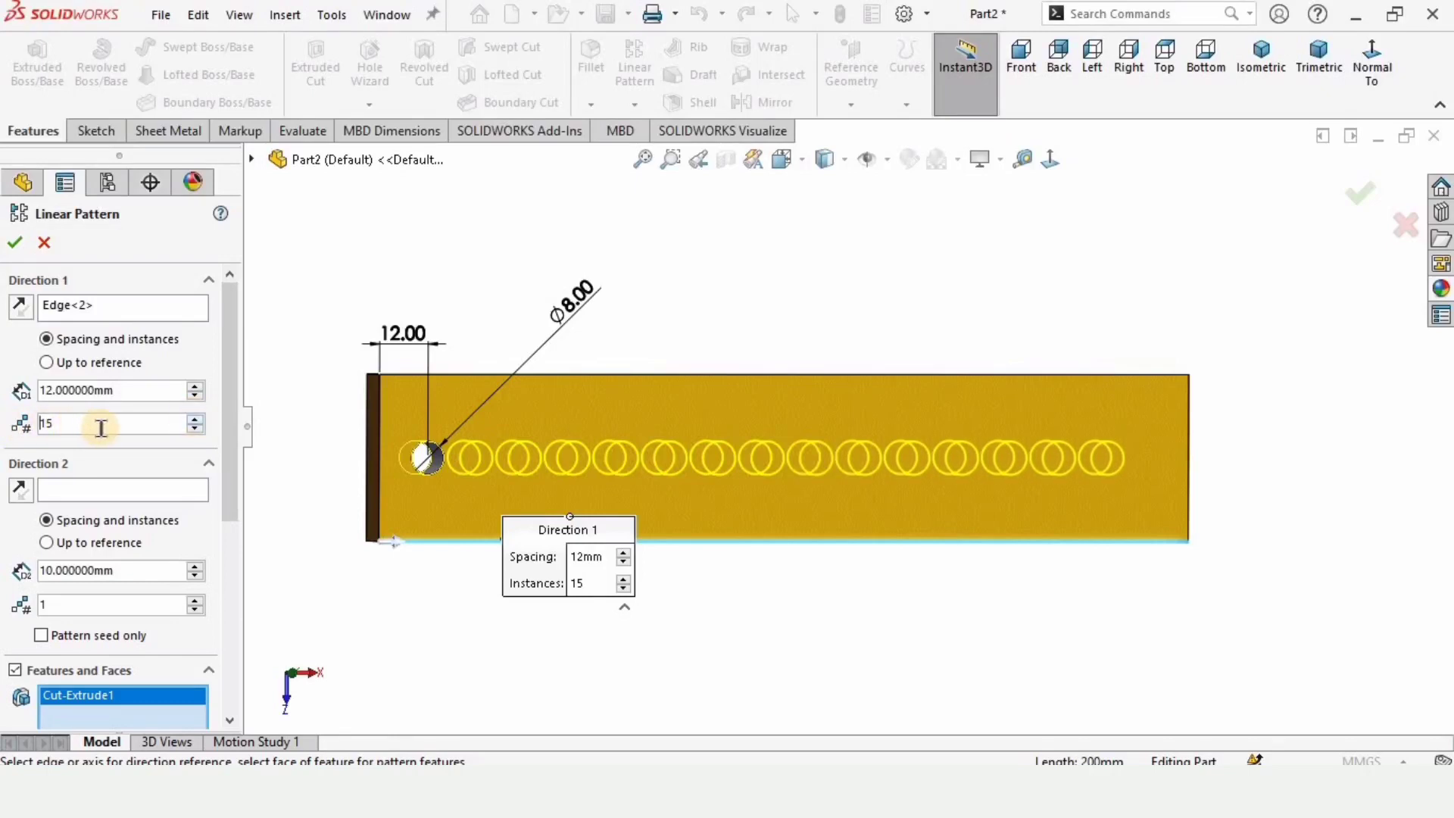
- Raise the linear pattern's instance count from 15 to 16
double_click(101, 427)
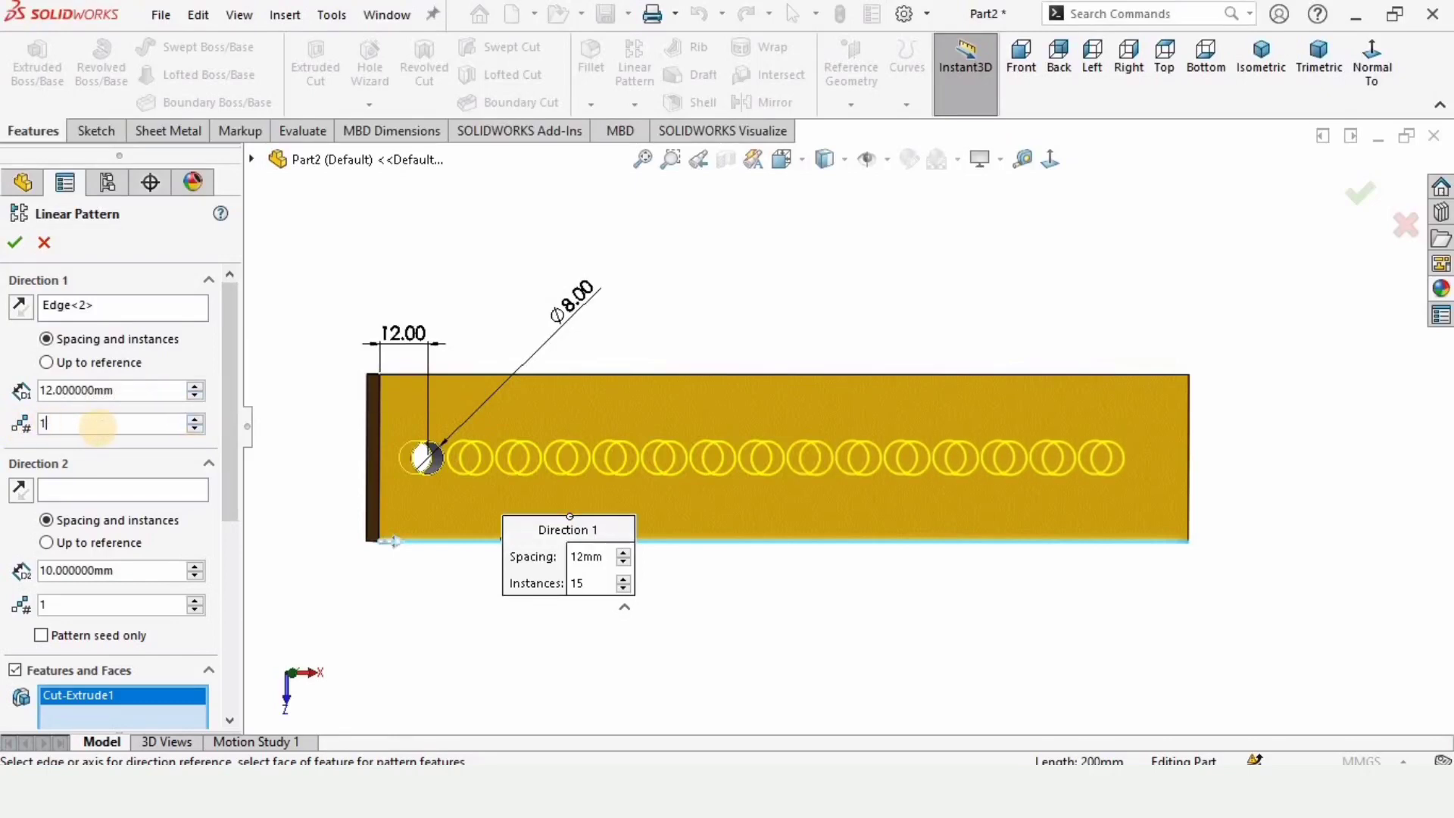
click(190, 419)
- Accept the hole pattern and create a new part with a Plain White scene and MMGS units
click(15, 243)
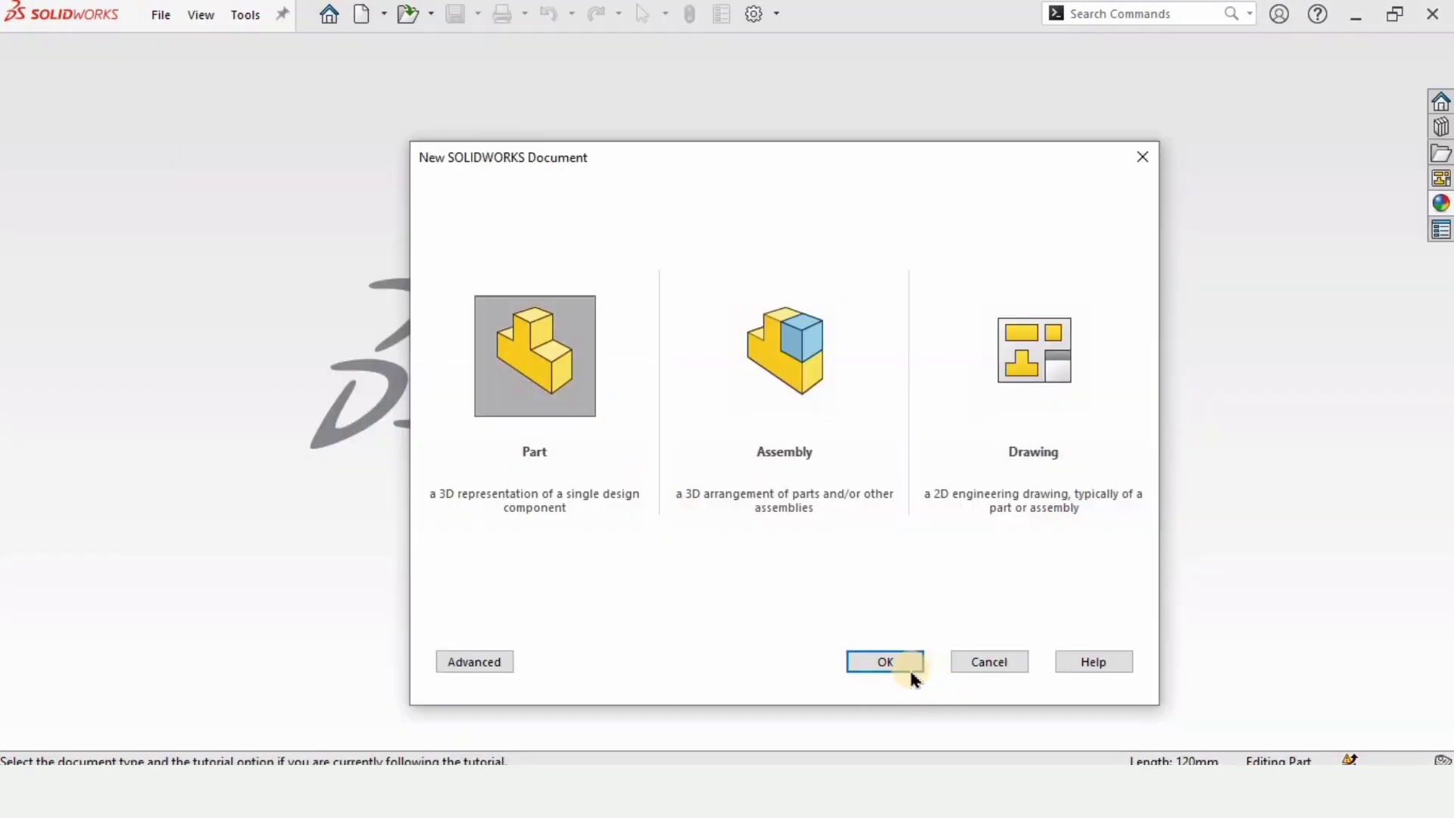
click(884, 661)
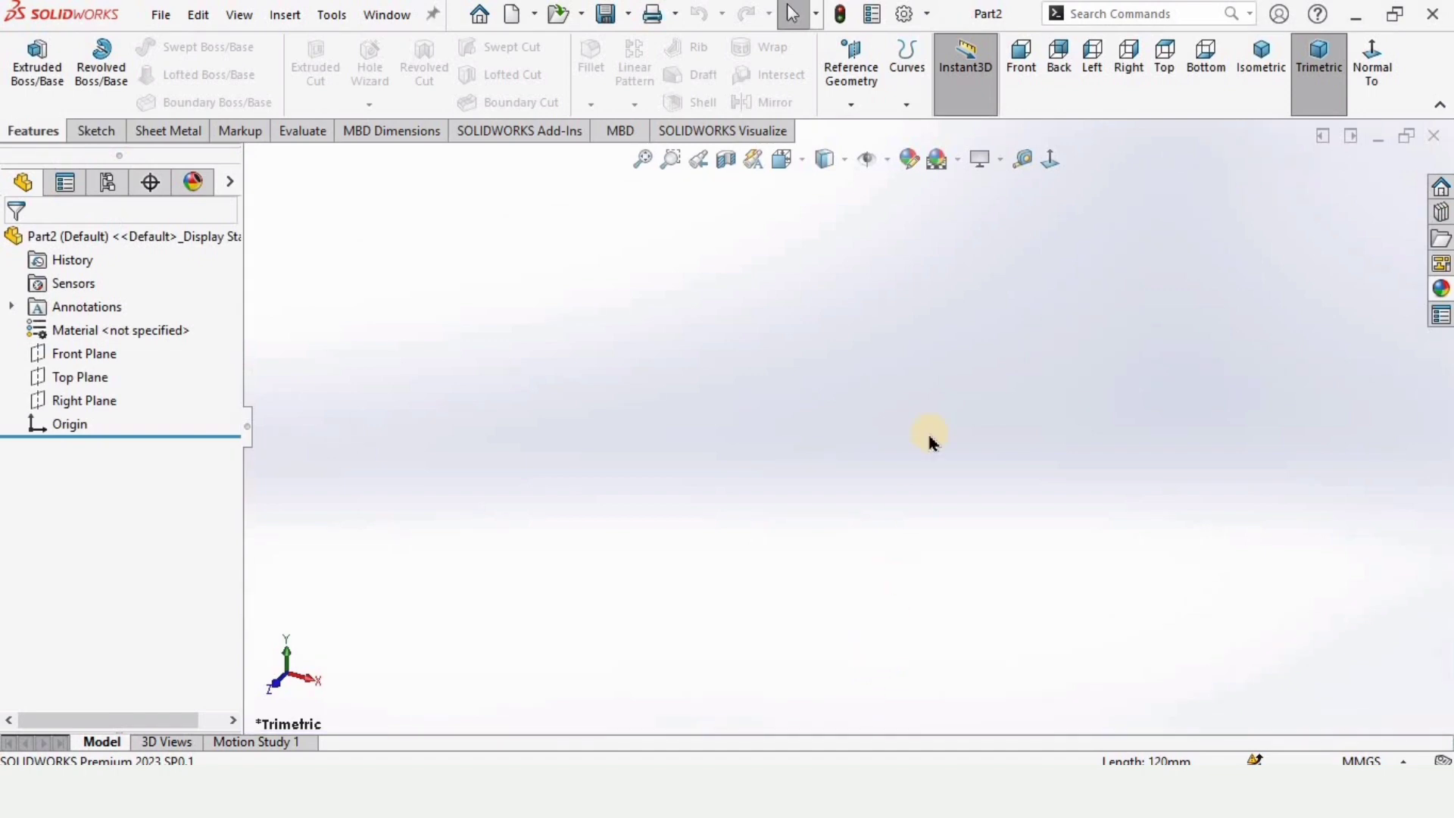
click(958, 159)
mouse_move(990, 214)
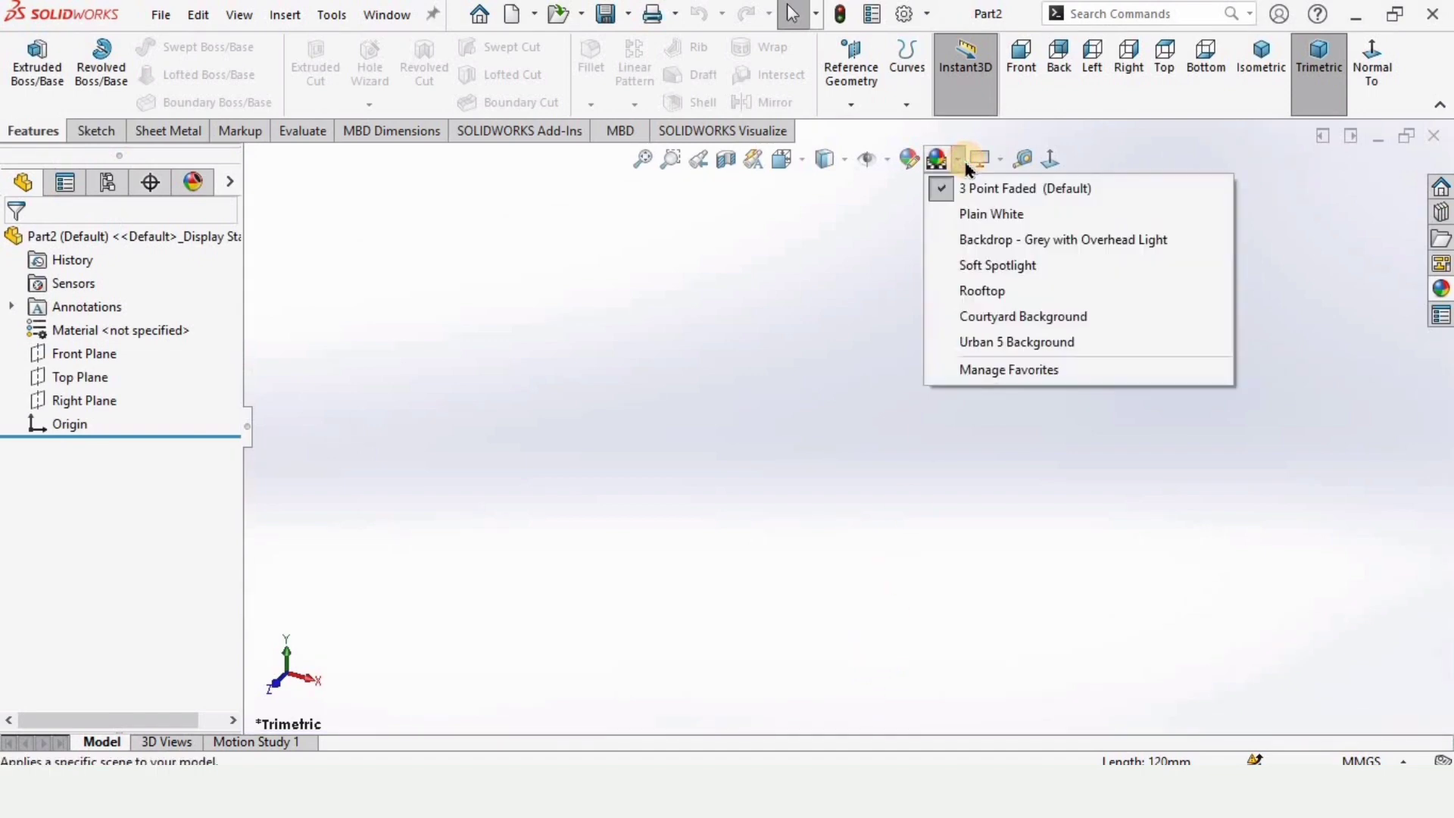
click(1005, 218)
click(1384, 760)
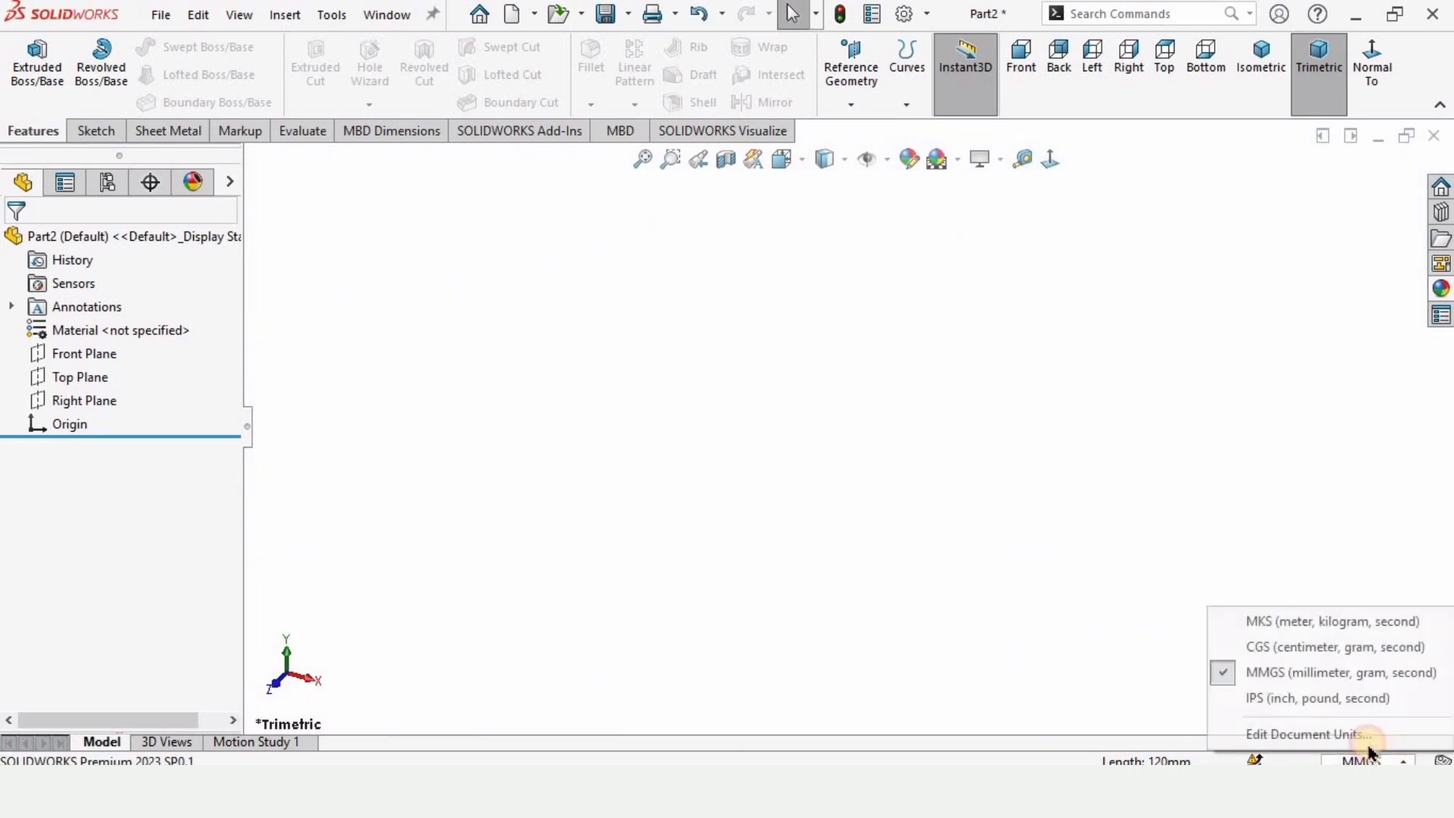
click(1274, 673)
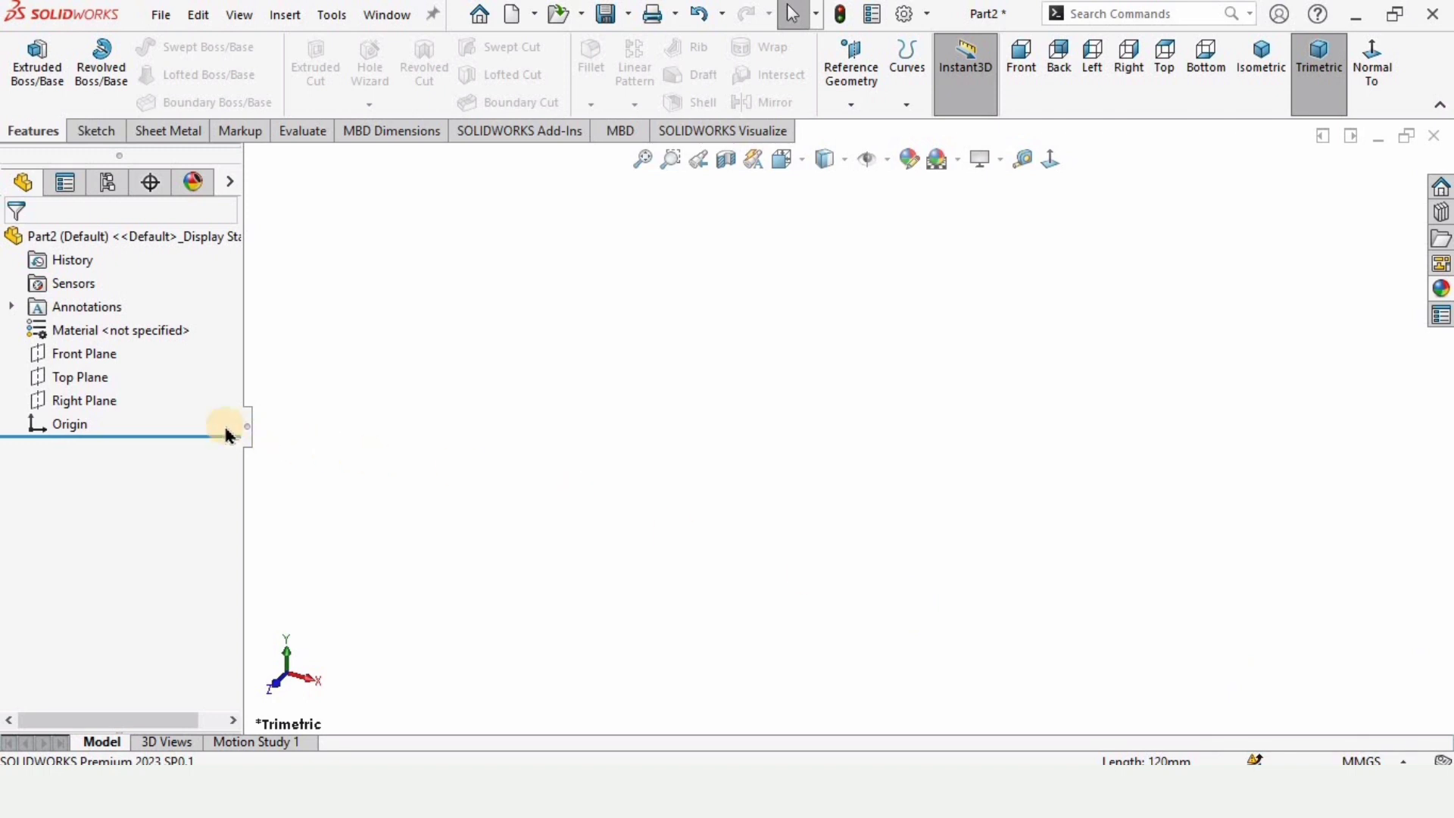
- Sketch a center rectangle on the Top Plane, centred on the origin
click(77, 384)
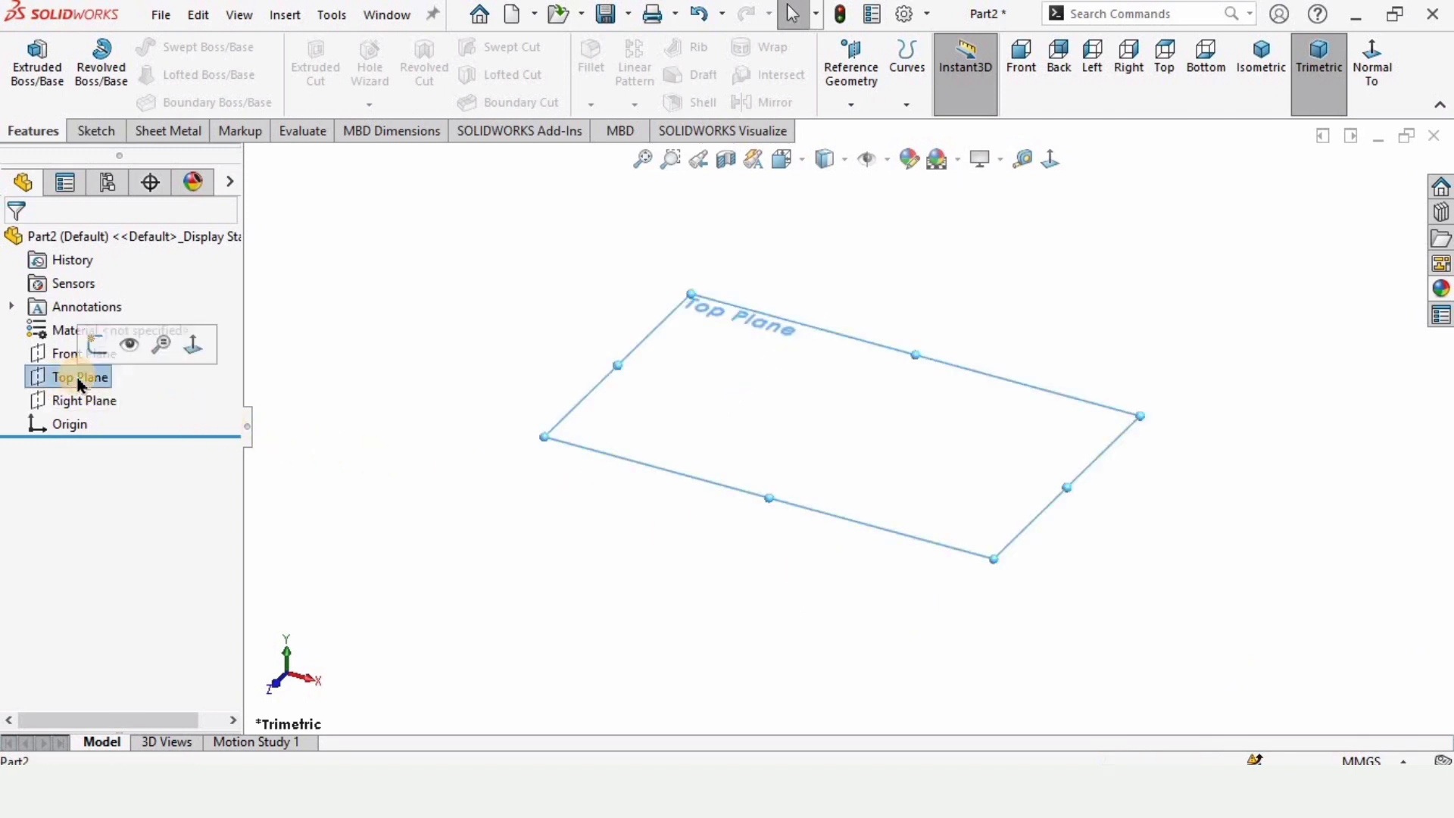
click(94, 340)
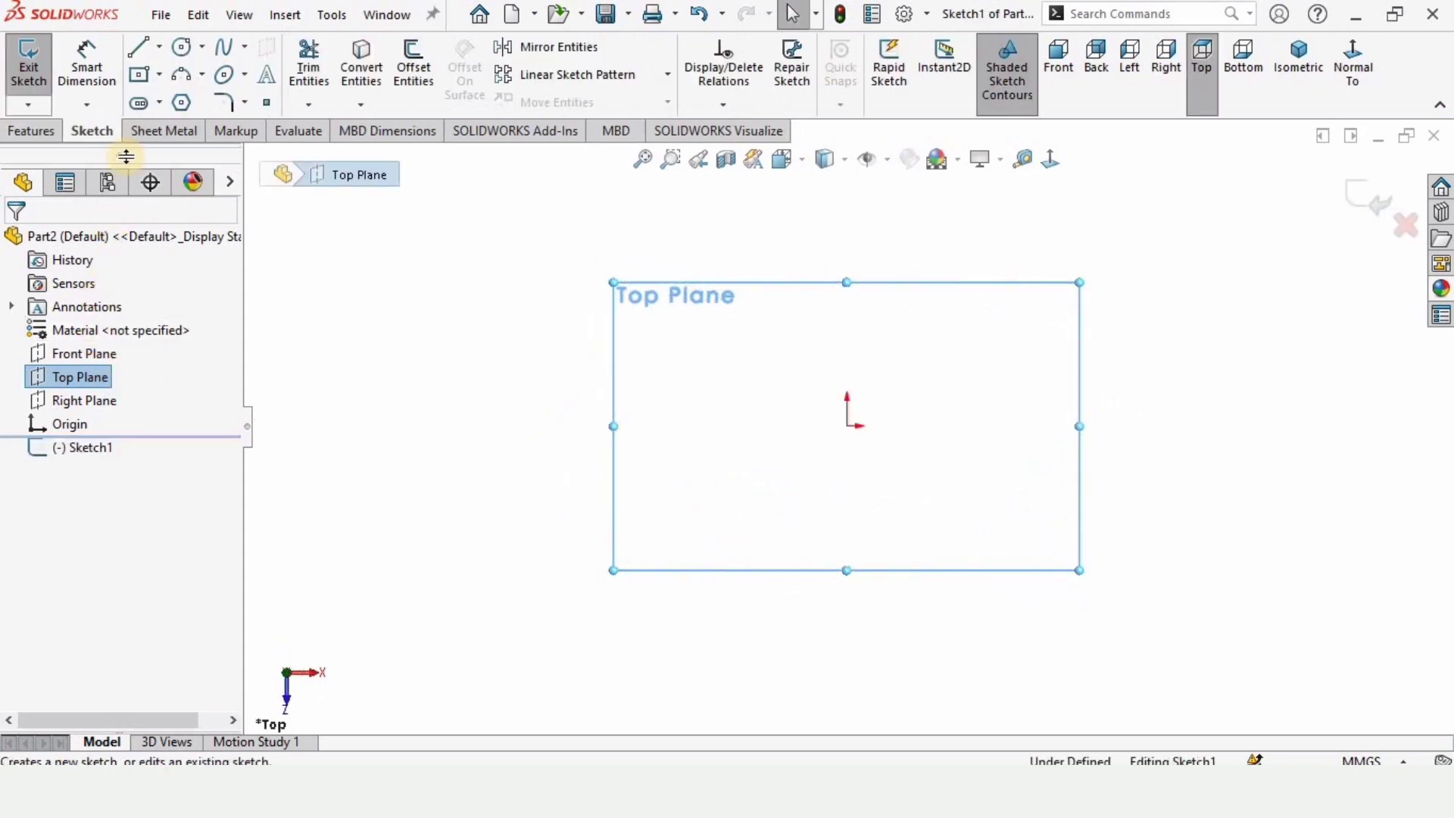
click(158, 75)
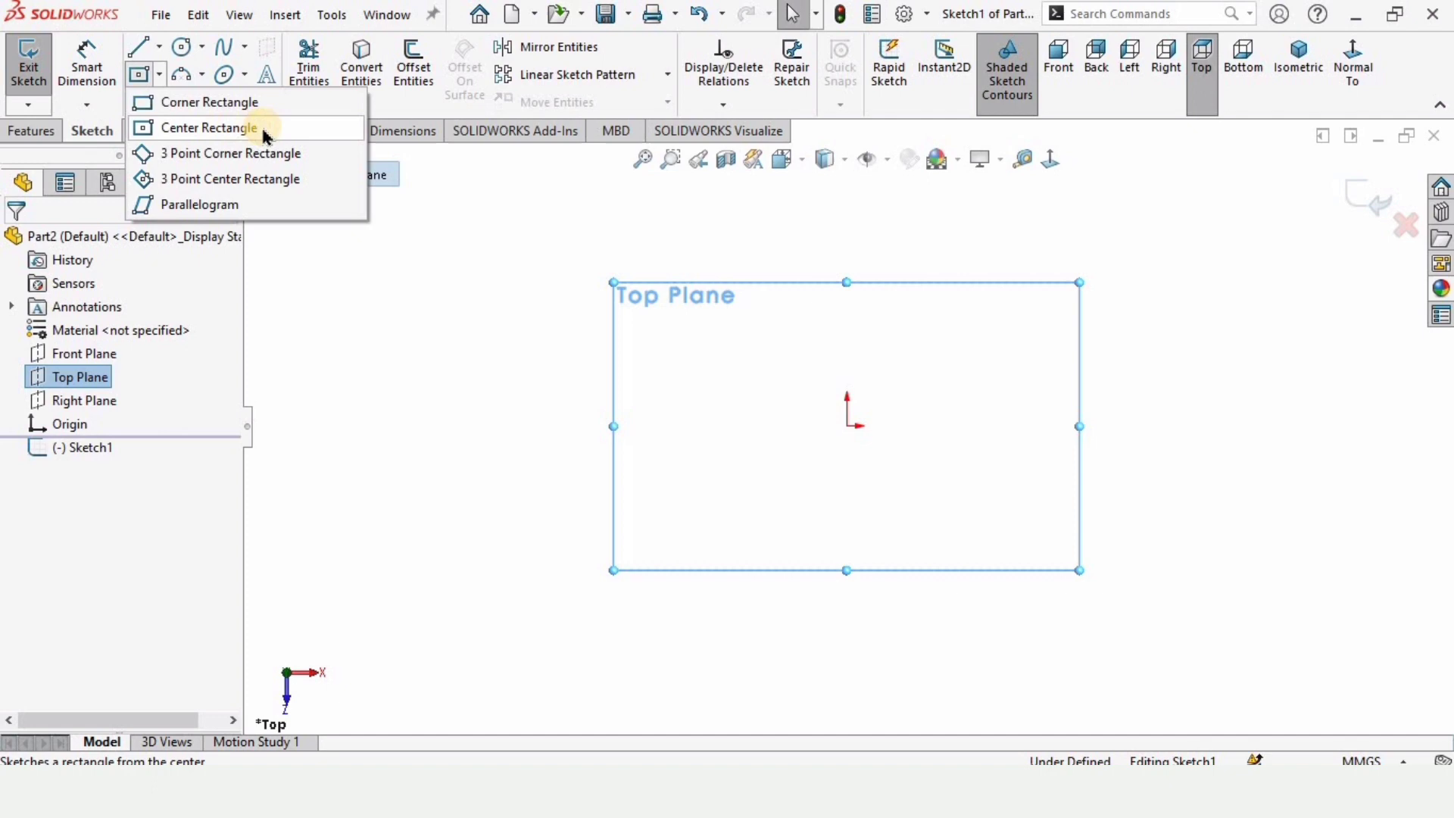
click(206, 131)
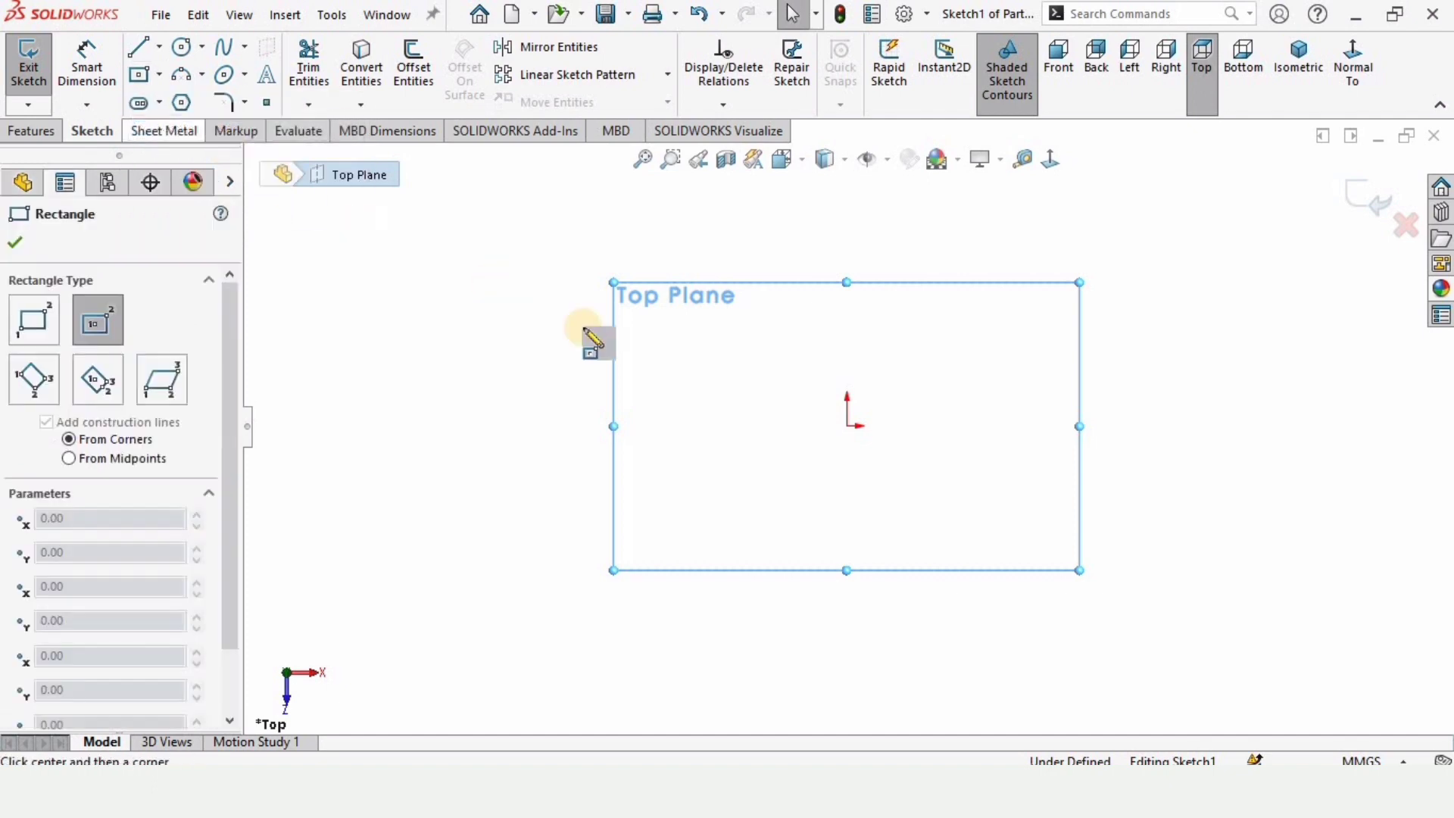
click(850, 429)
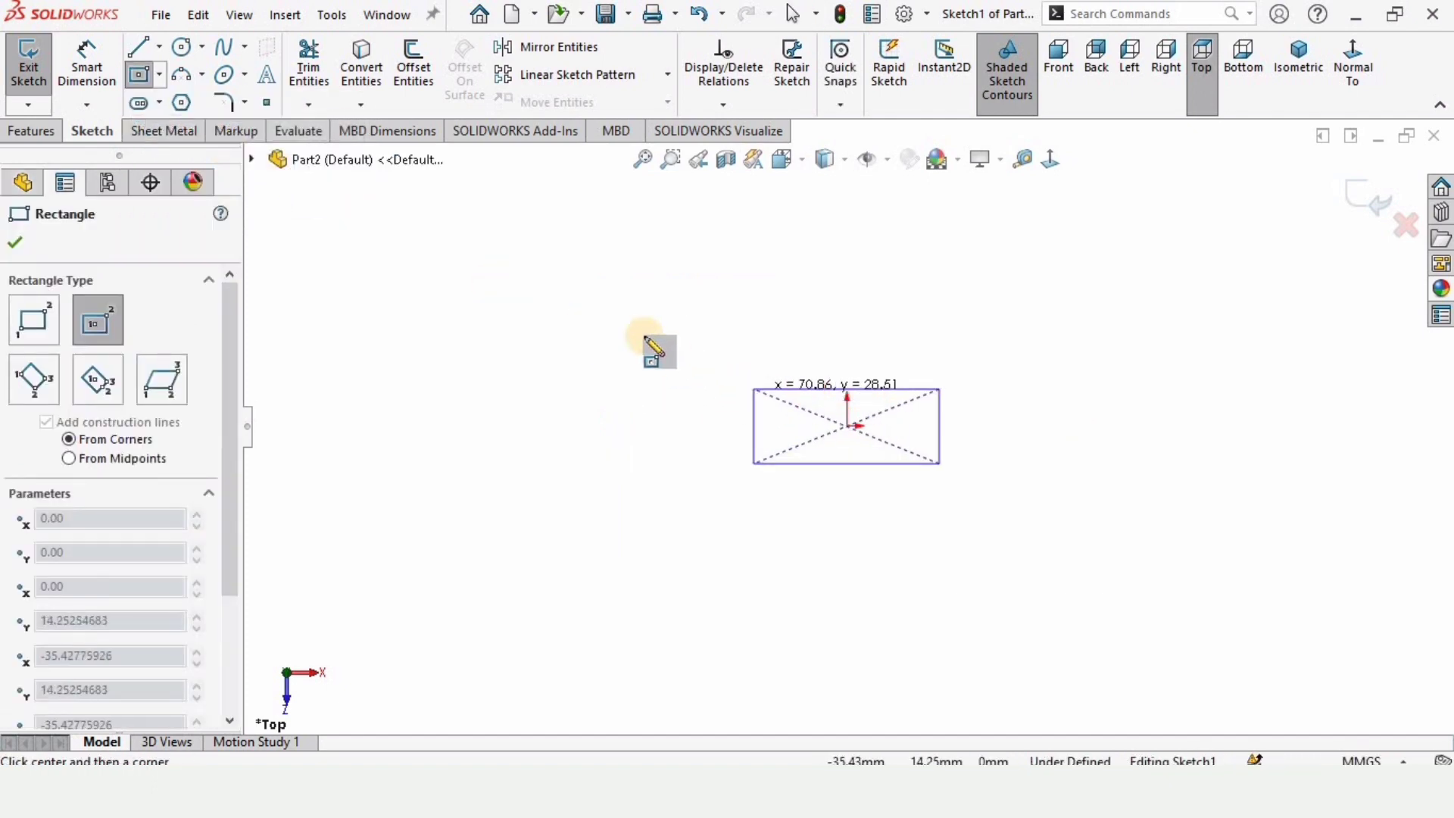
click(622, 295)
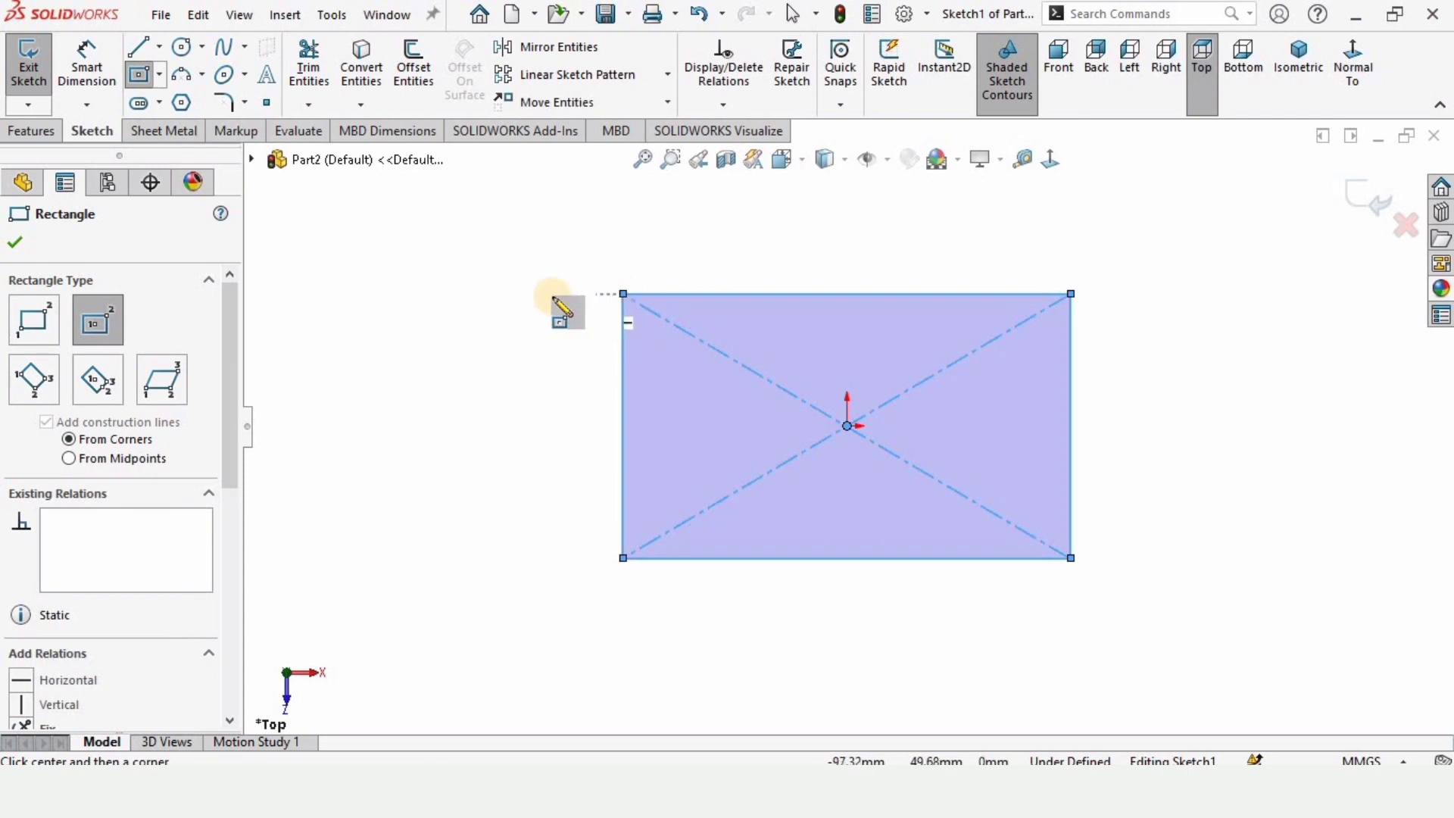
- Dimension the rectangle's top edge to 200 mm and left edge to 40 mm
click(89, 69)
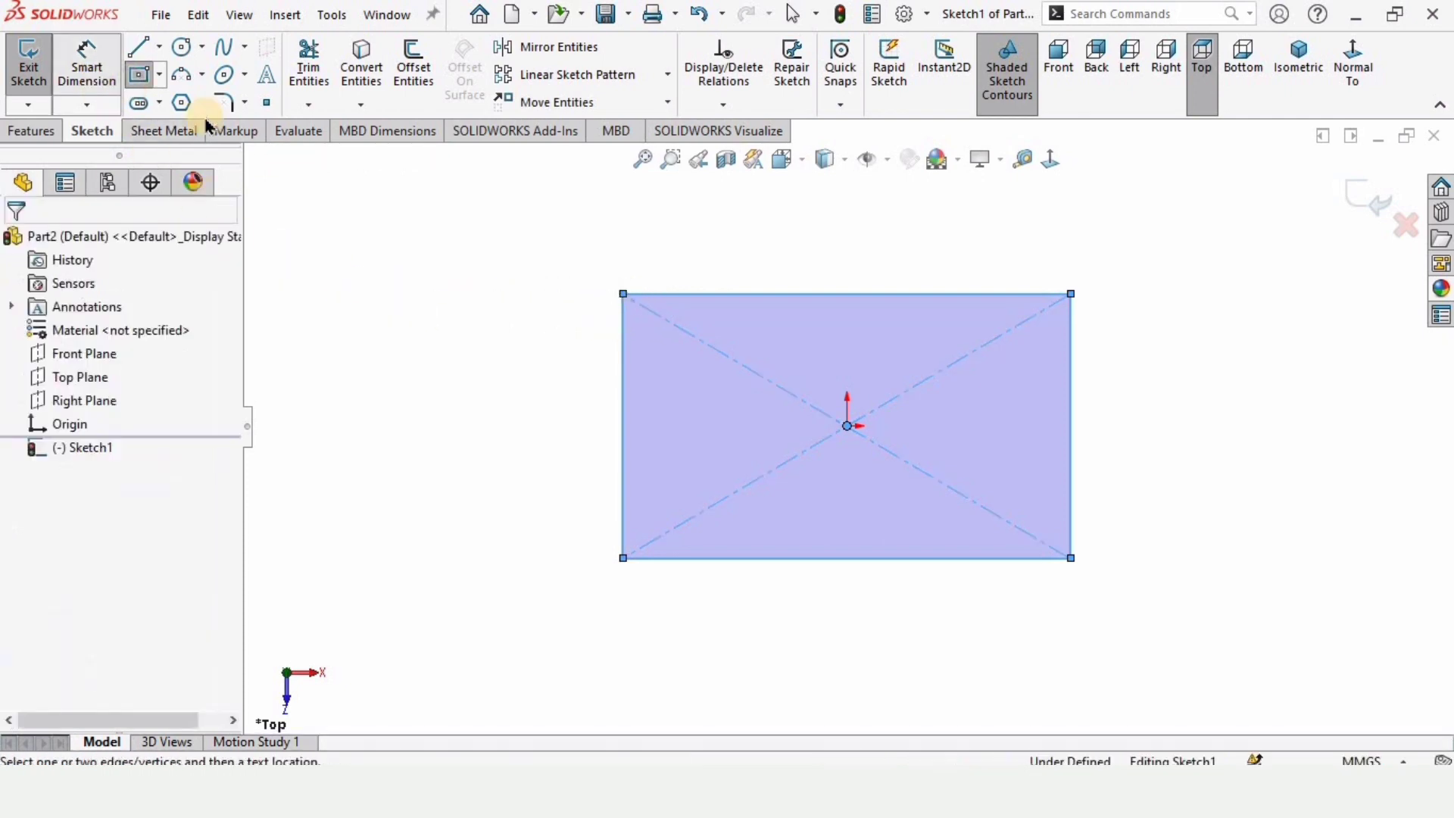
click(717, 278)
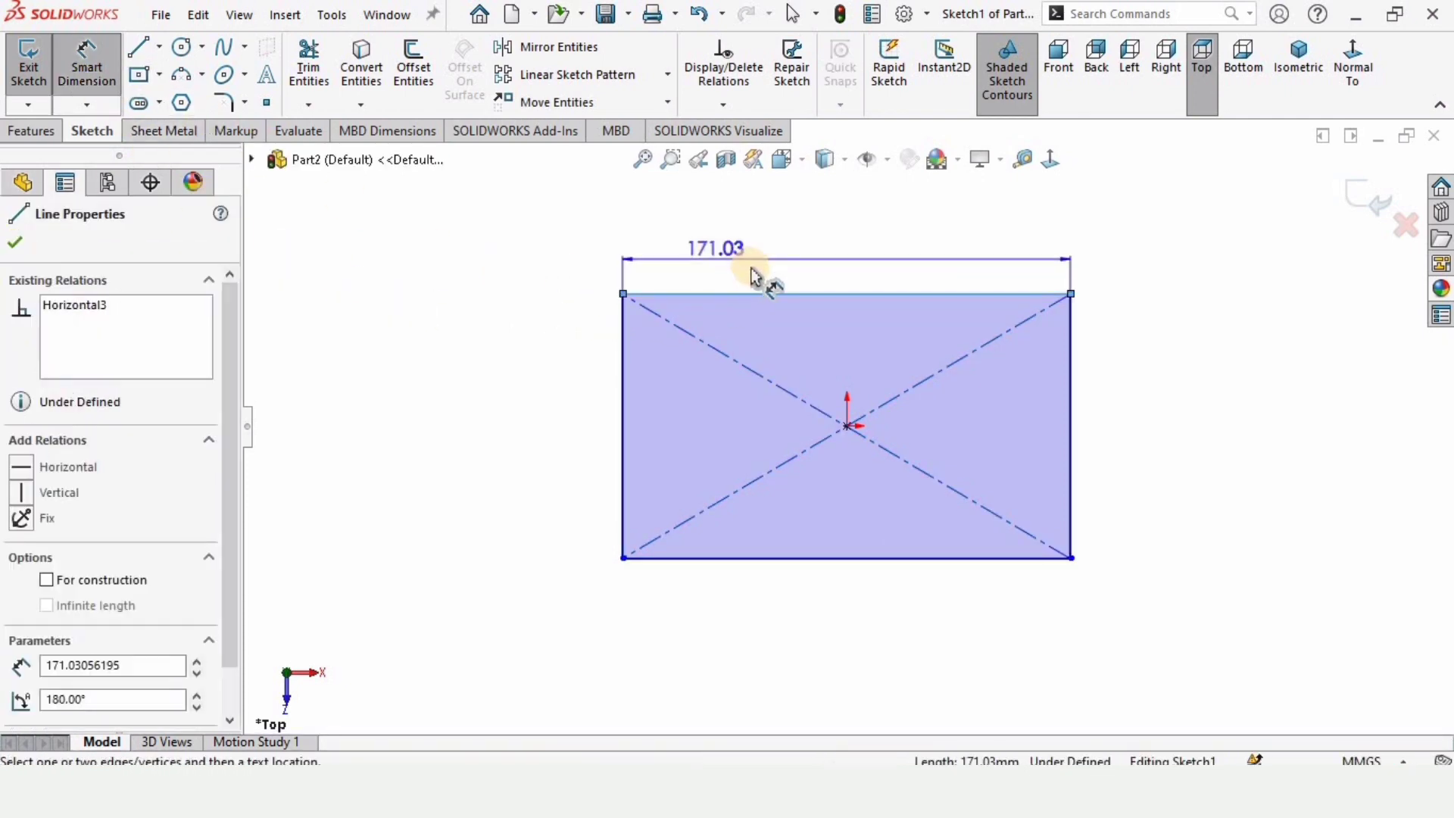
click(752, 269)
text(200)
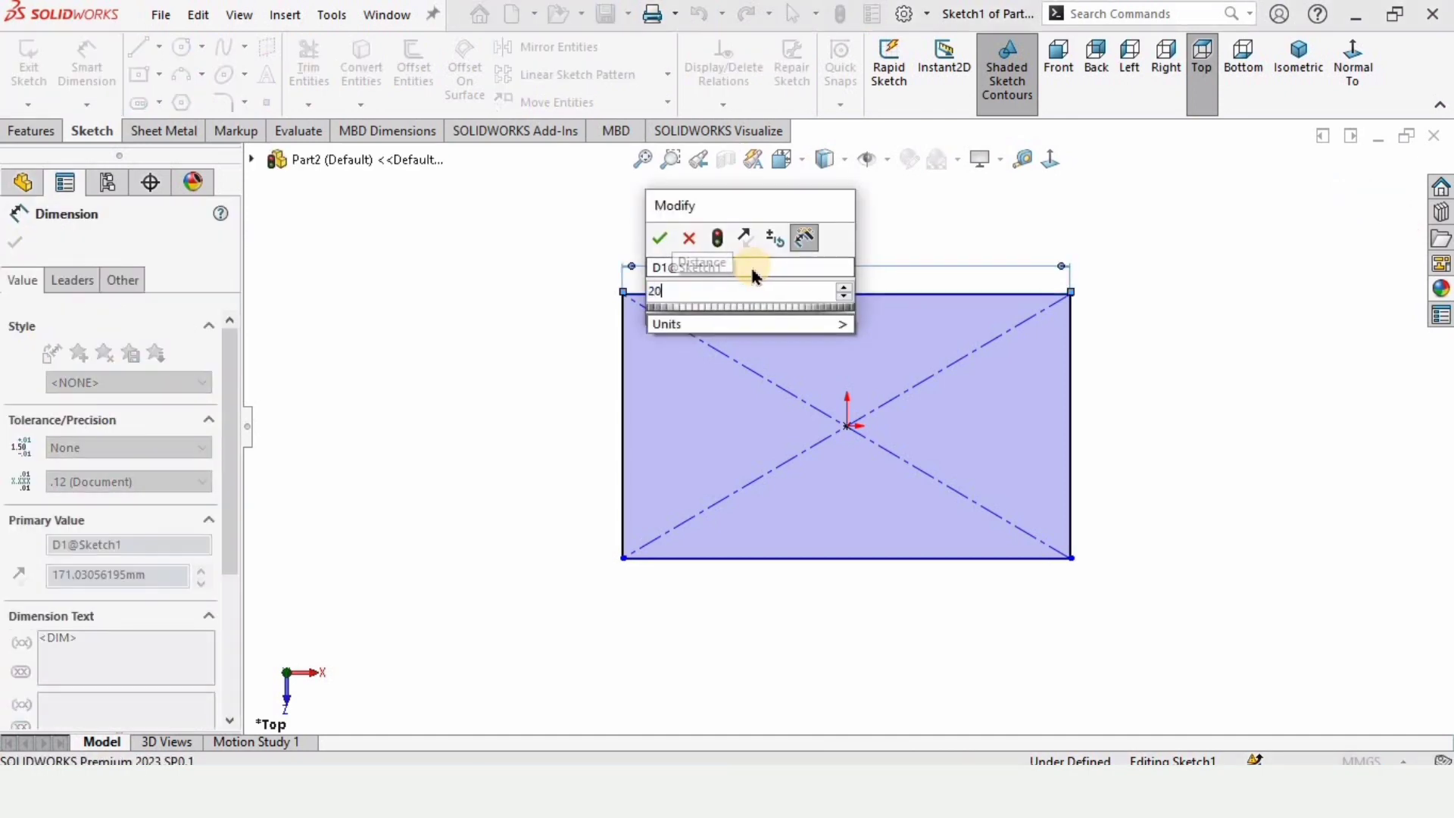
click(664, 243)
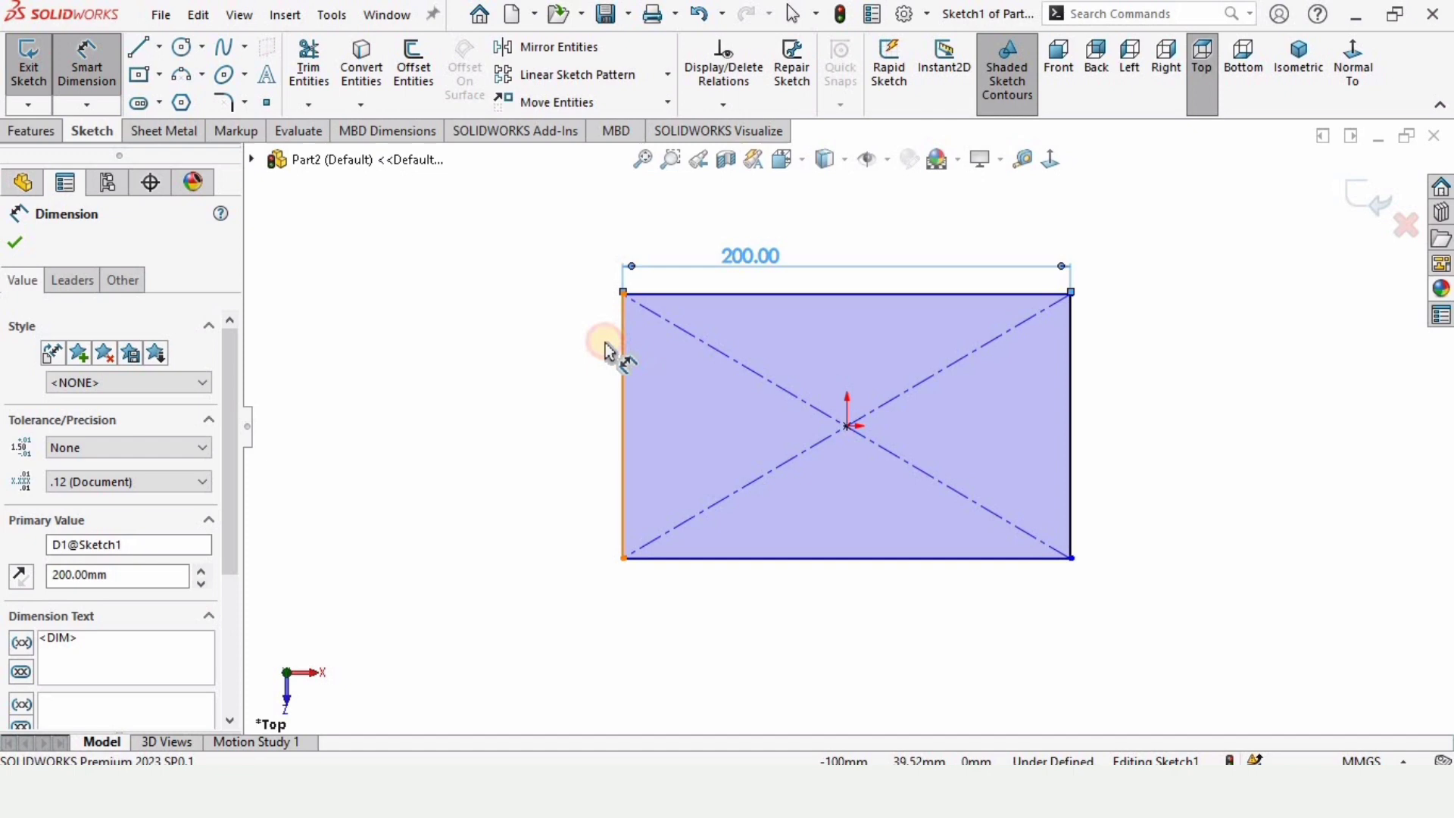
click(605, 351)
click(554, 373)
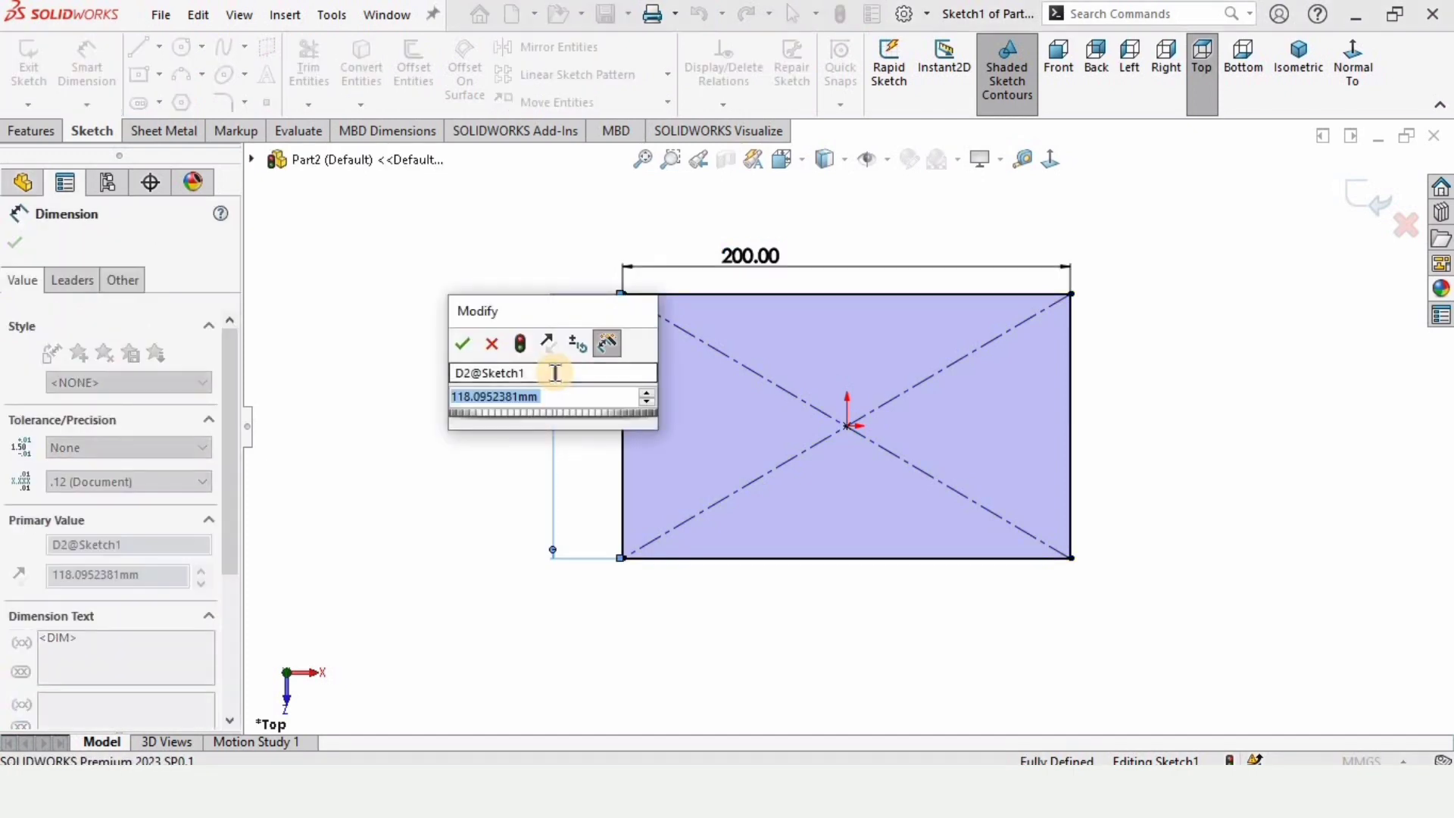
text(40)
key(Return)
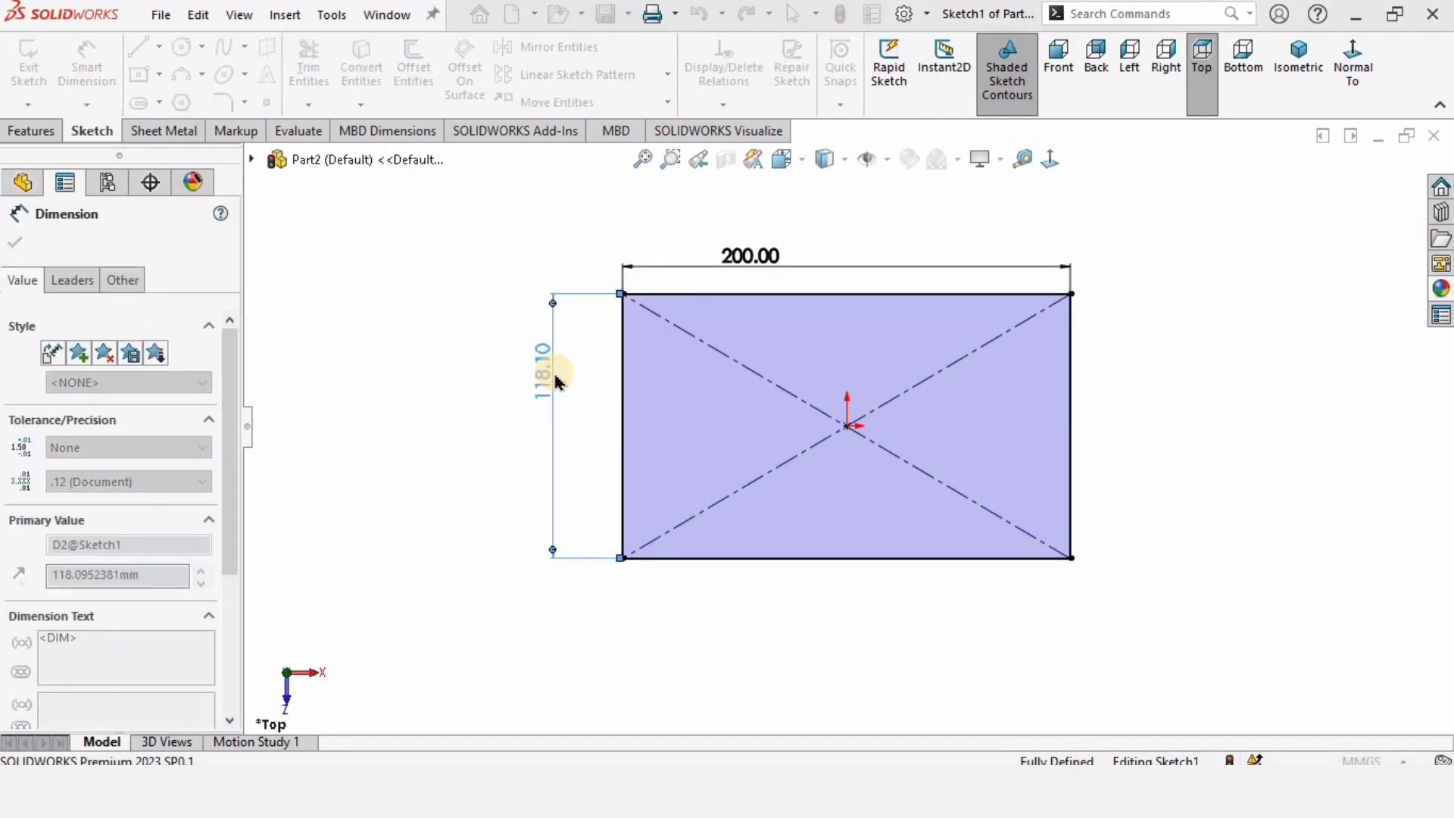
key(Escape)
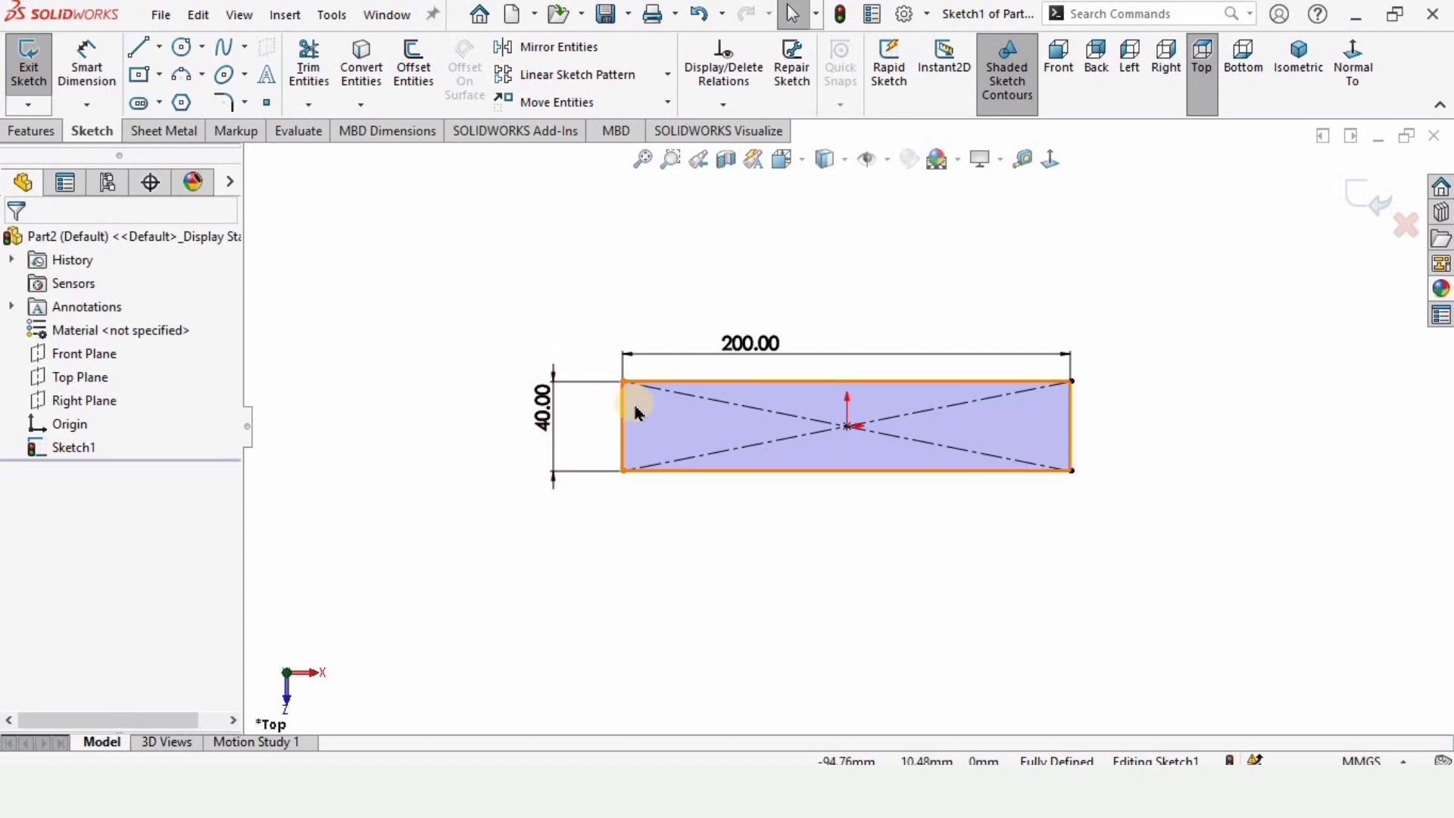
scroll(789, 420, down, 2)
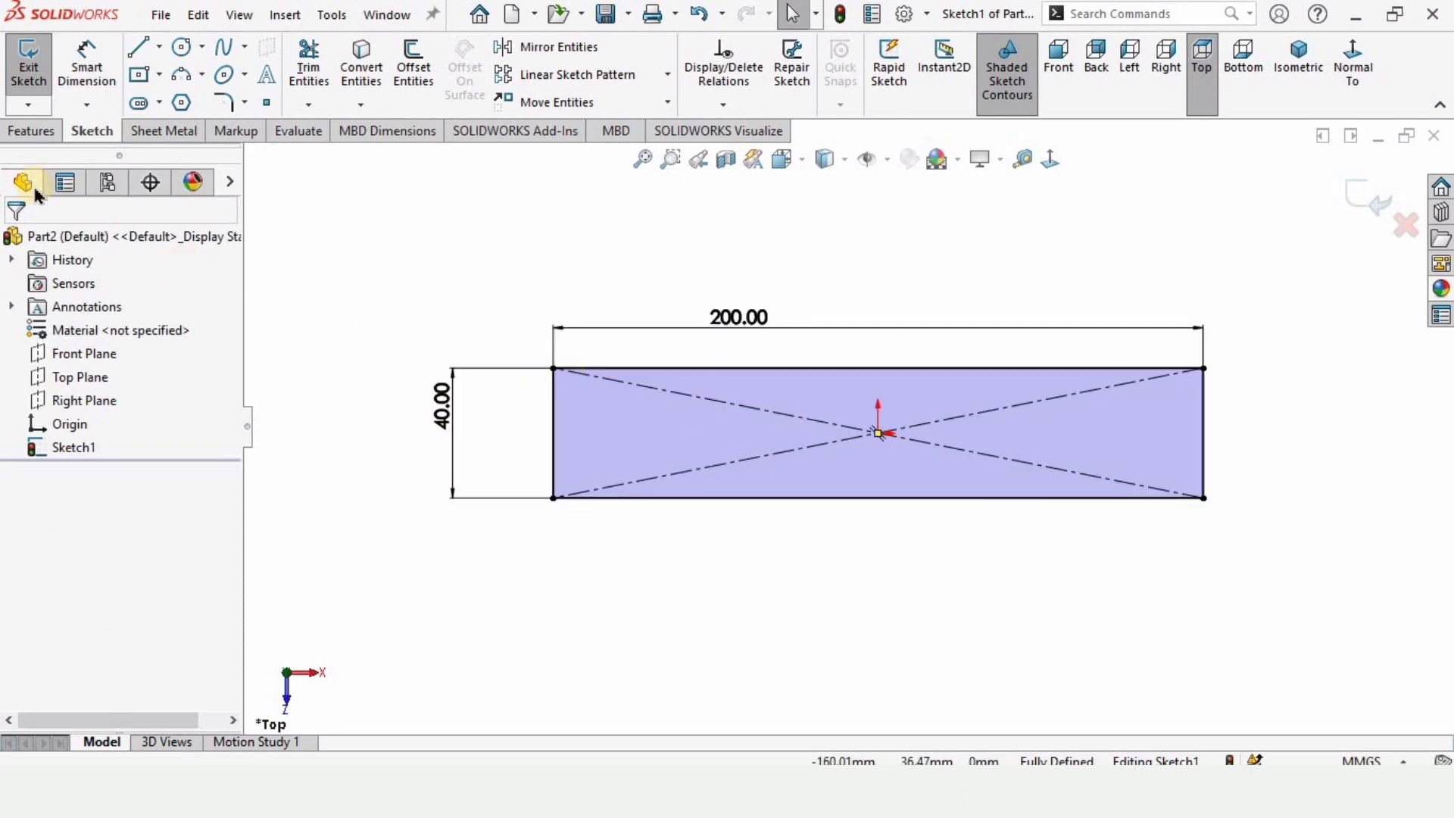
- Extrude the rectangle 12 mm into a solid plate
click(34, 131)
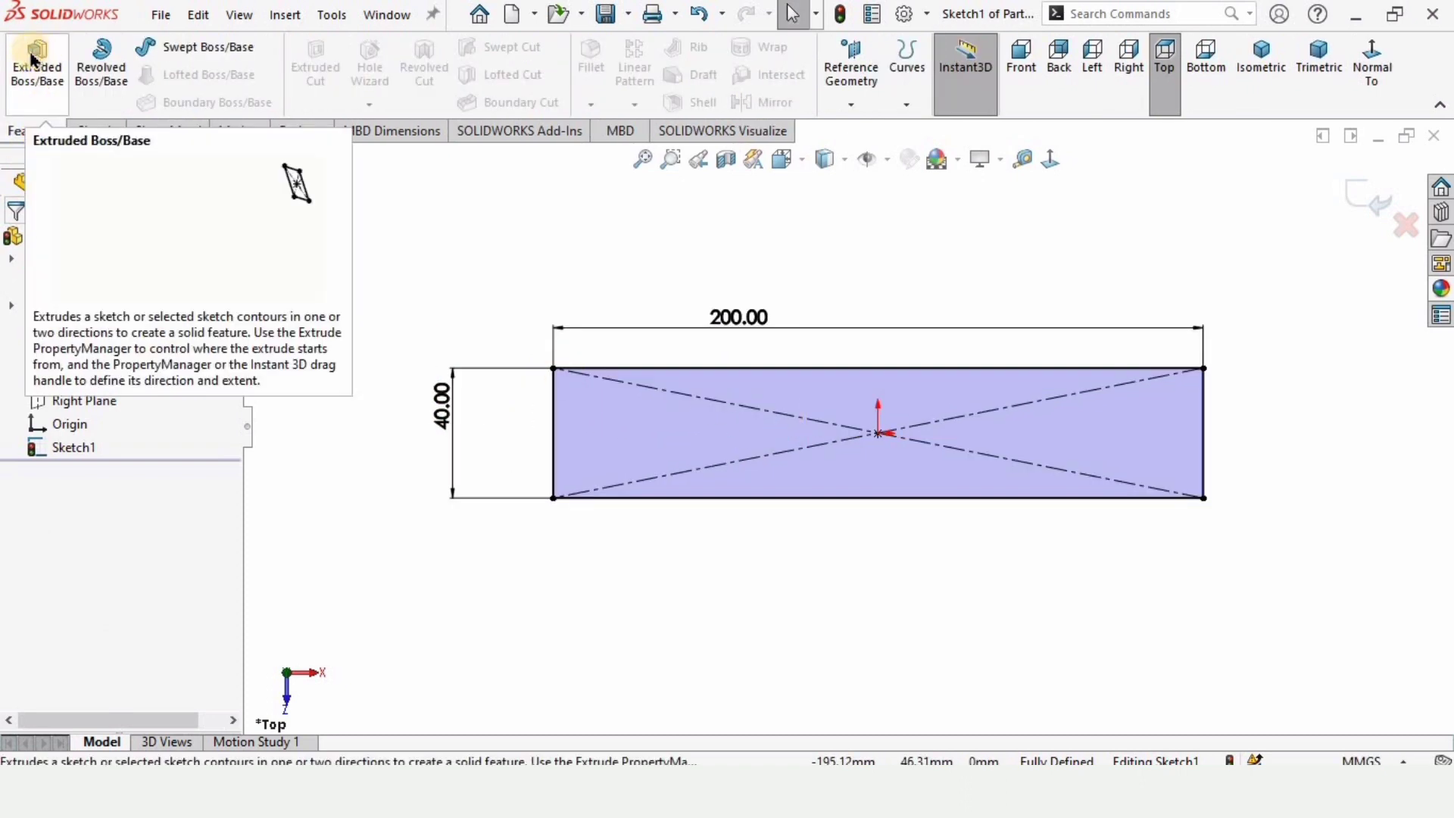
click(40, 72)
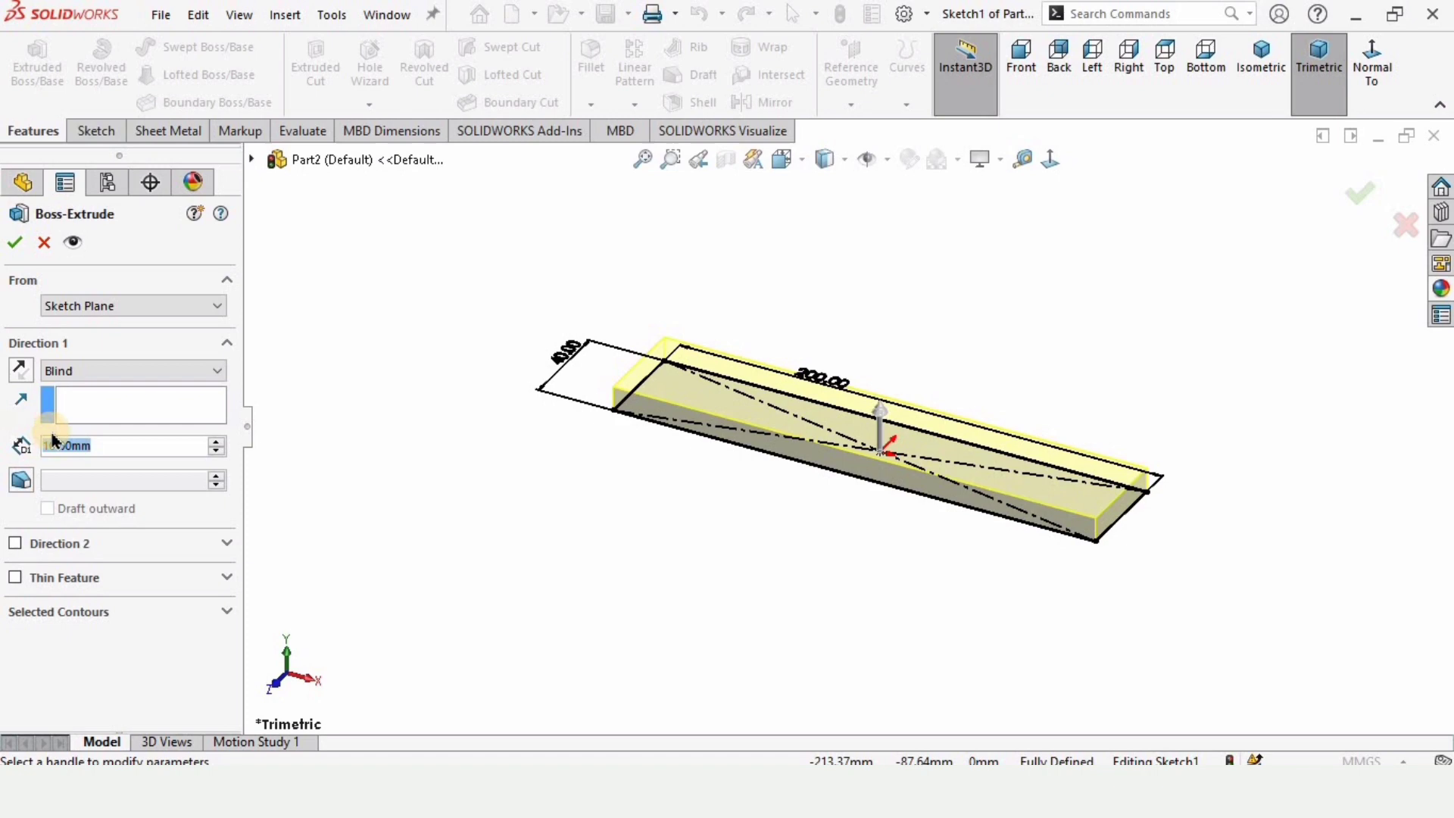
text(12)
key(Return)
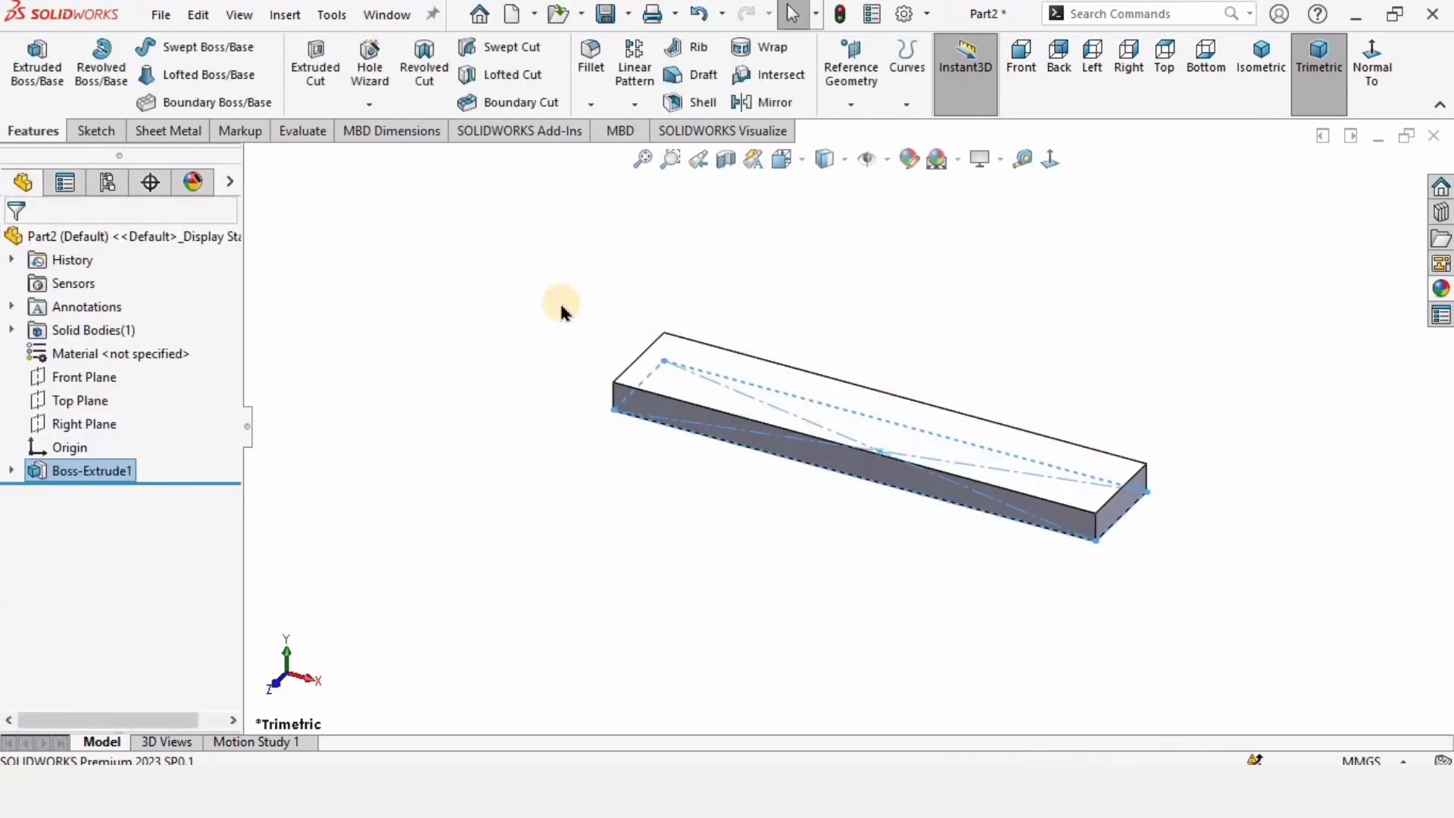
- Apply the cast brass appearance to the plate
click(1440, 288)
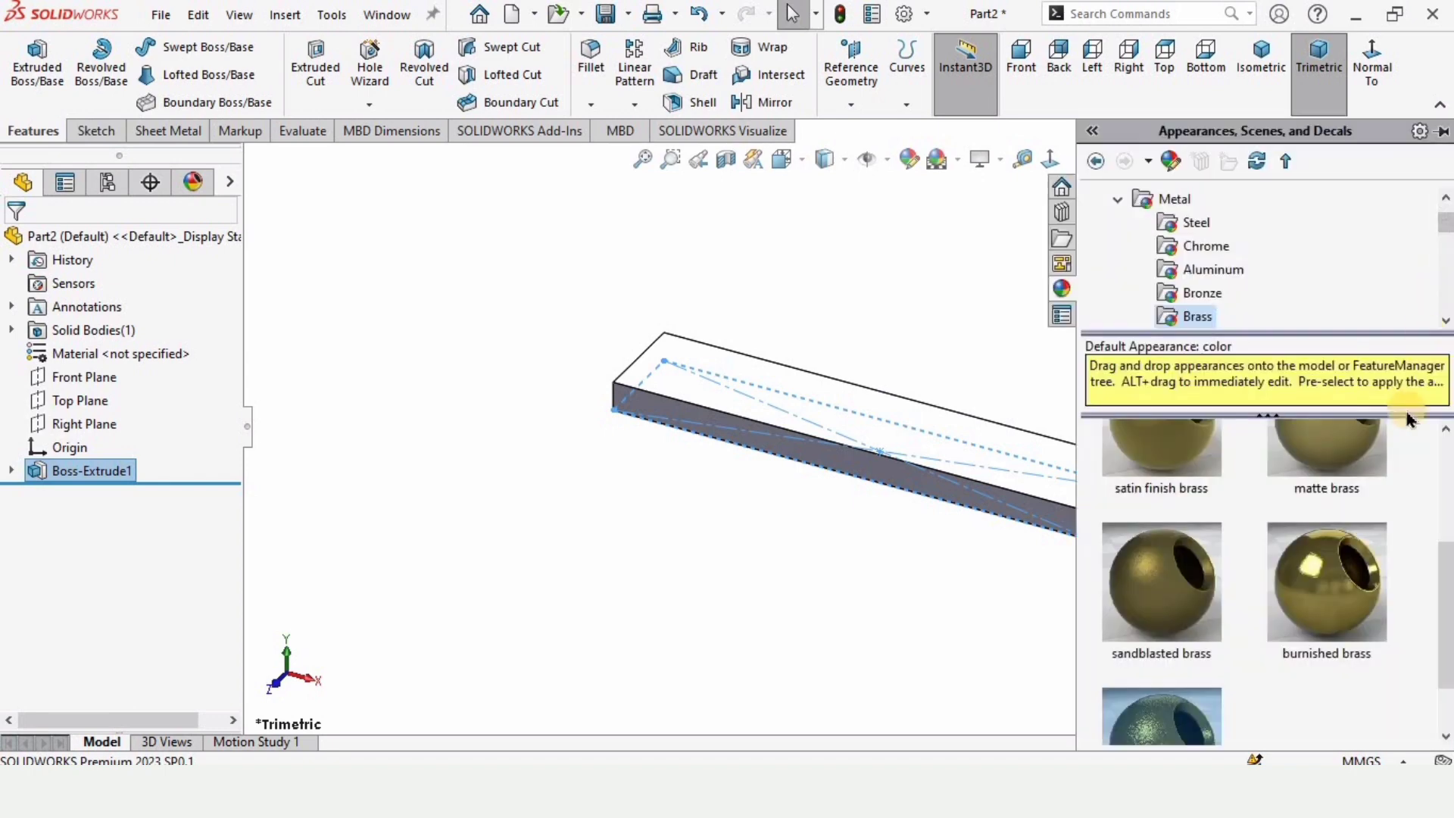
scroll(1189, 663, down, 1)
click(1177, 670)
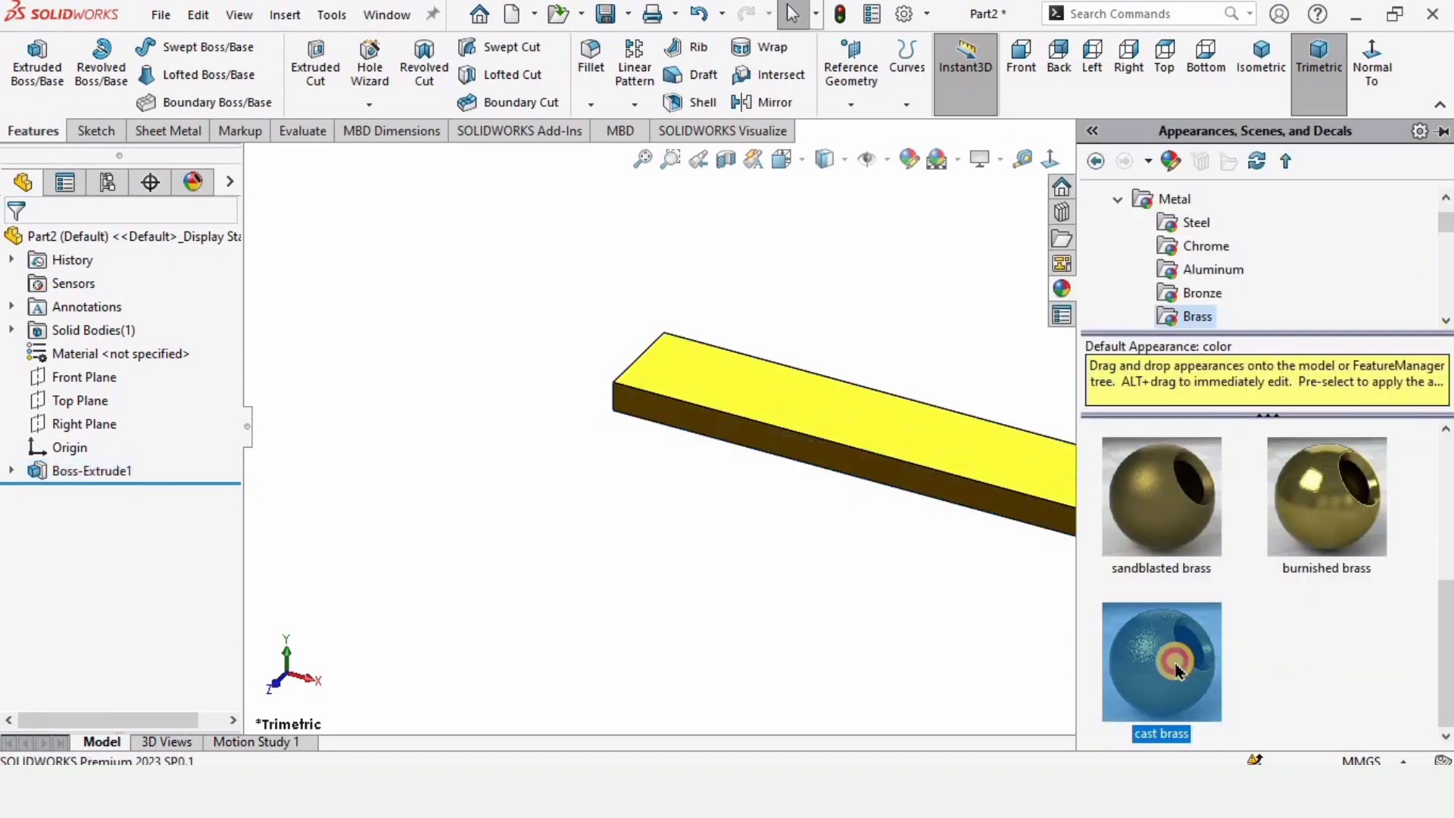
click(869, 642)
mouse_move(769, 443)
middle_down()
mouse_move(761, 599)
mouse_move(763, 400)
middle_up()
scroll(764, 400, down, 2)
- Draw a circle near the left end in a sketch on the plate's top face
click(769, 418)
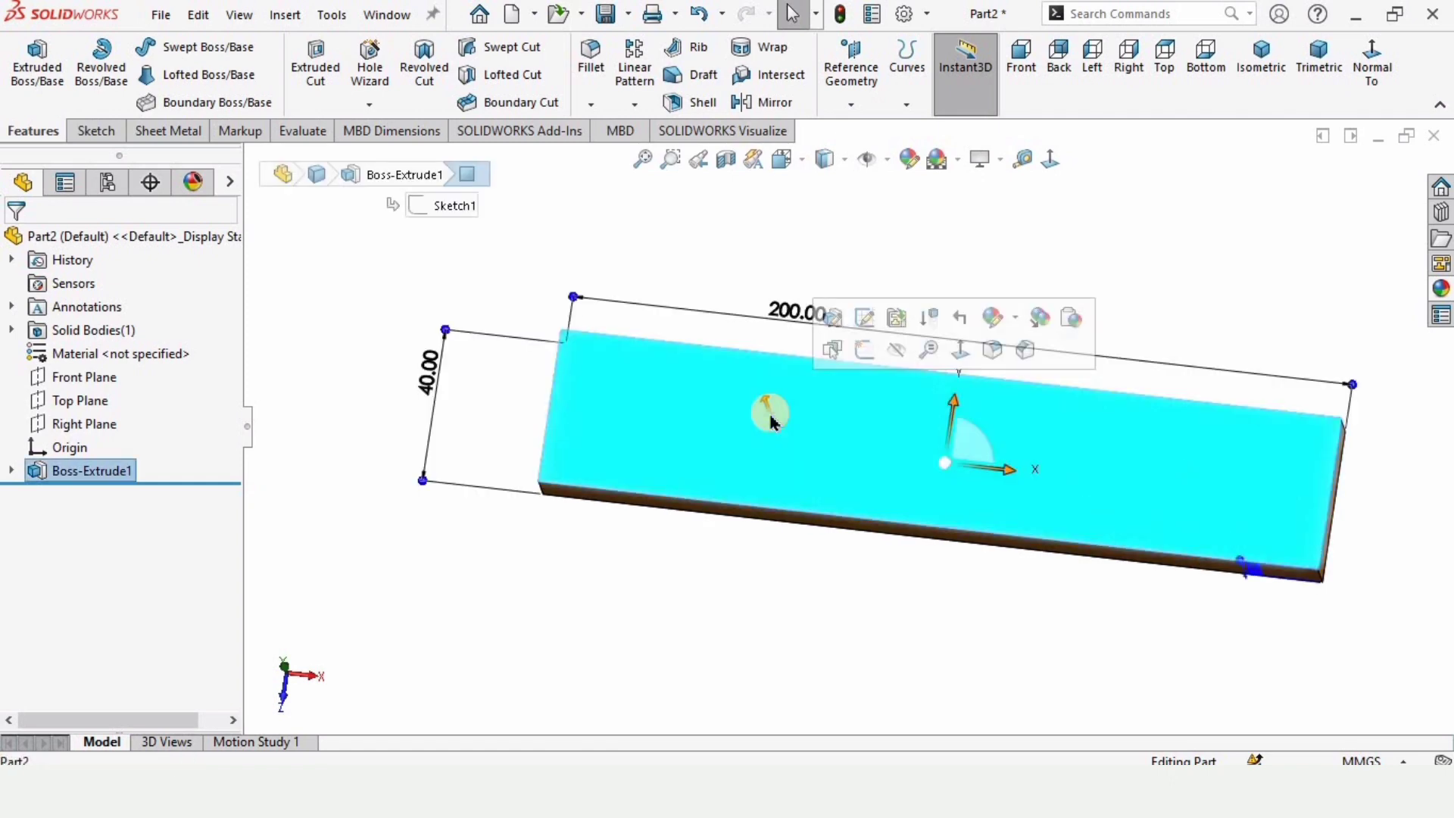
click(865, 351)
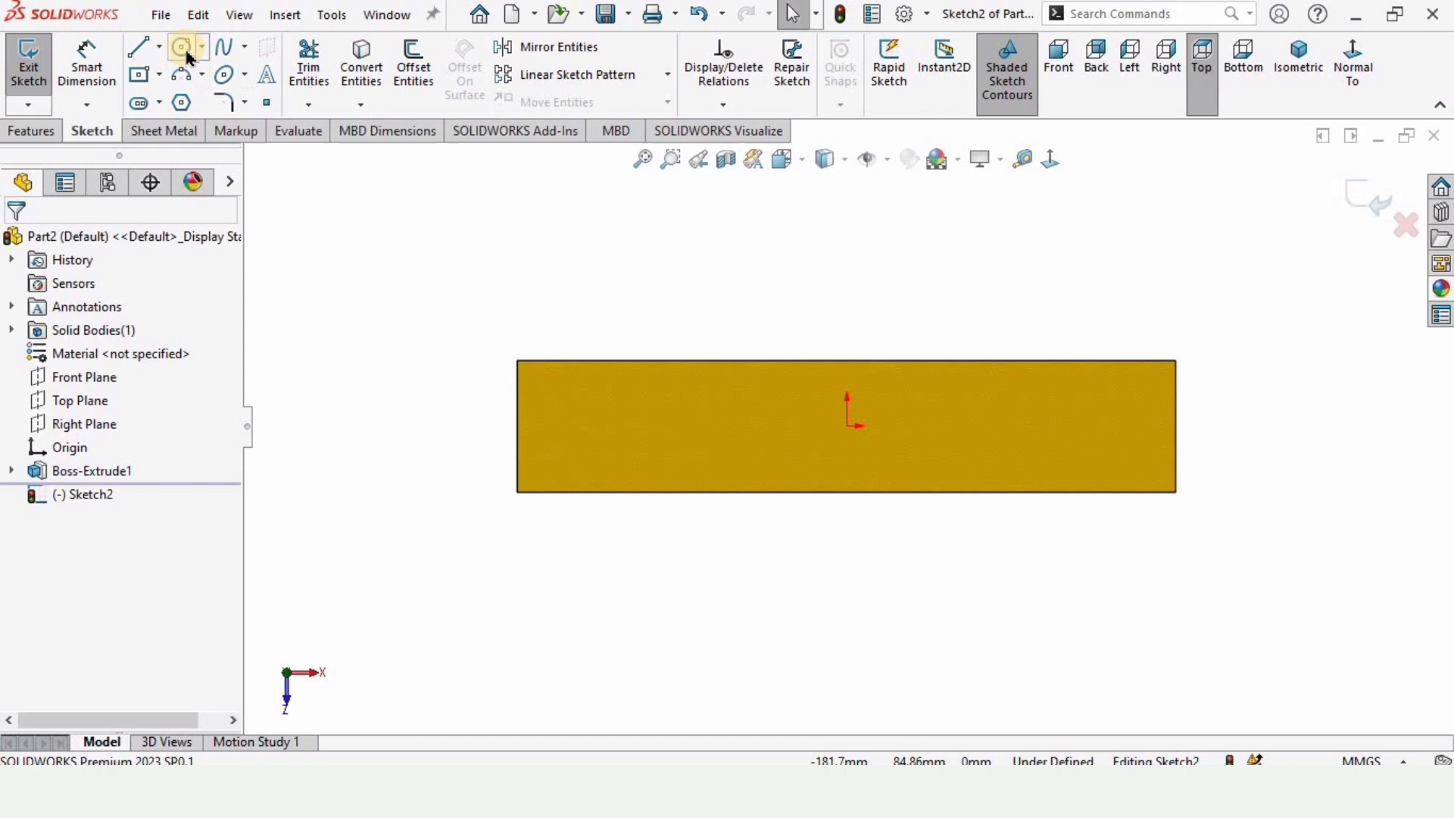
click(181, 47)
scroll(696, 420, down, 1)
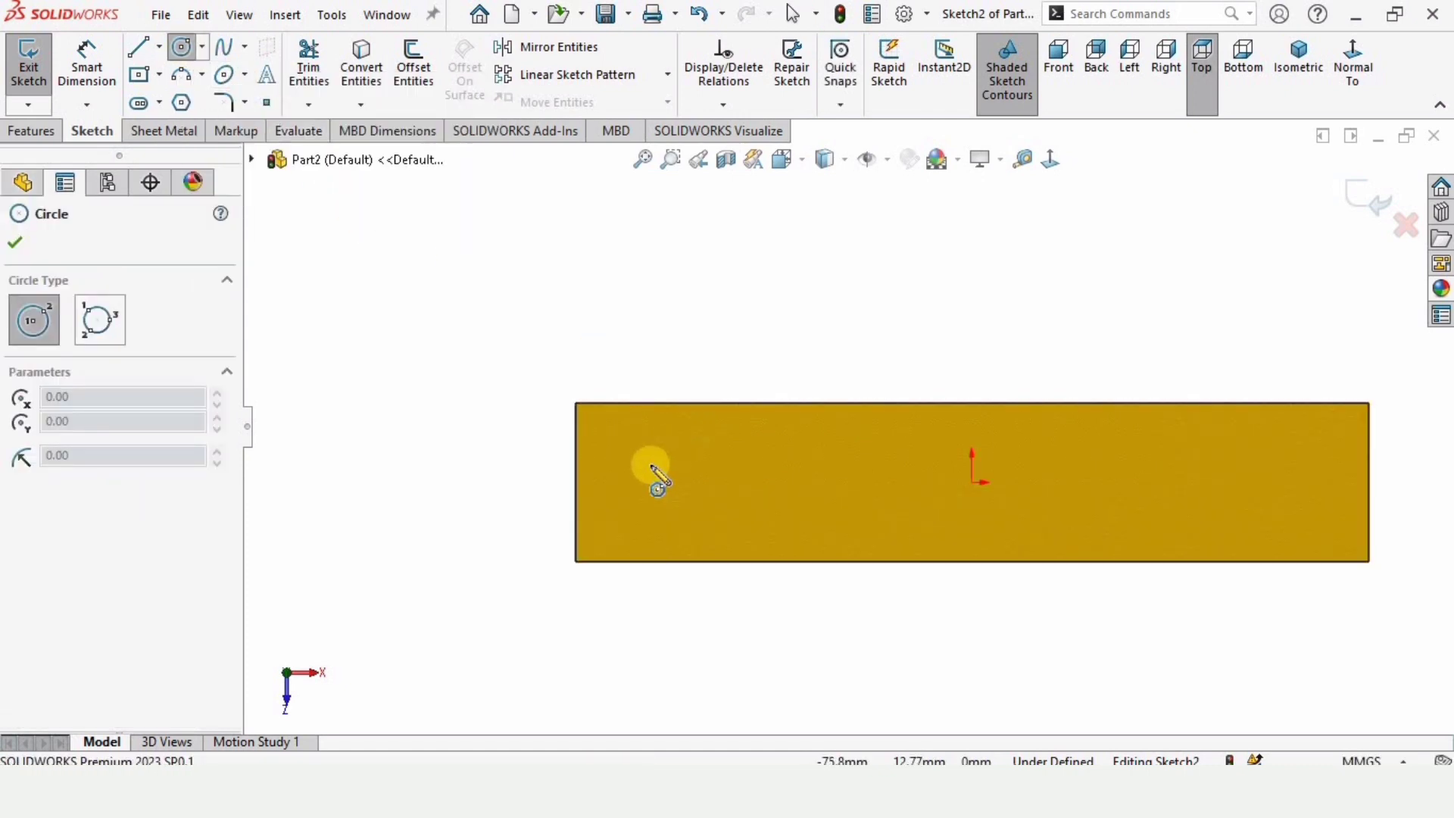
click(628, 437)
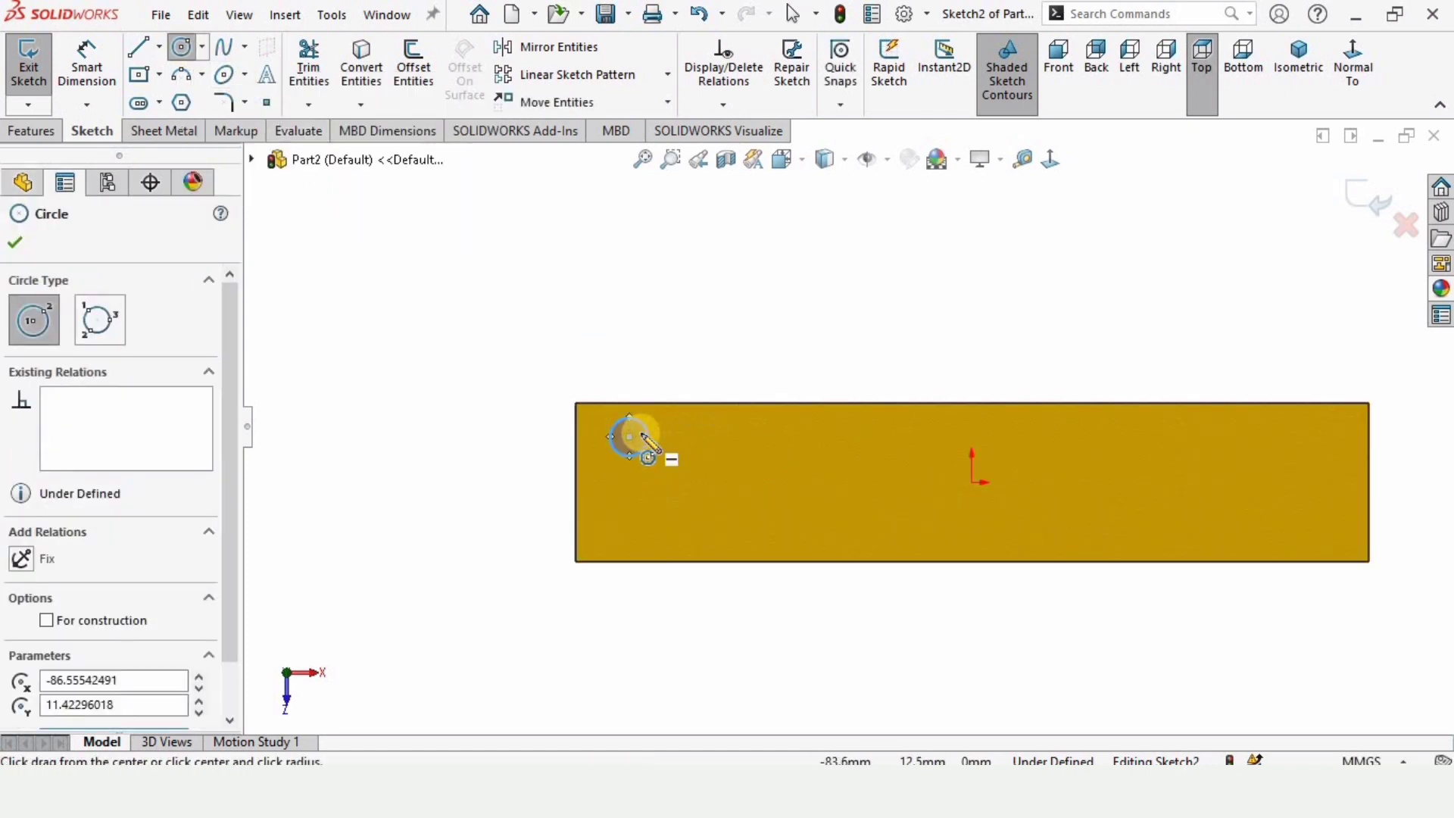
click(648, 454)
key(Escape)
scroll(966, 495, down, 1)
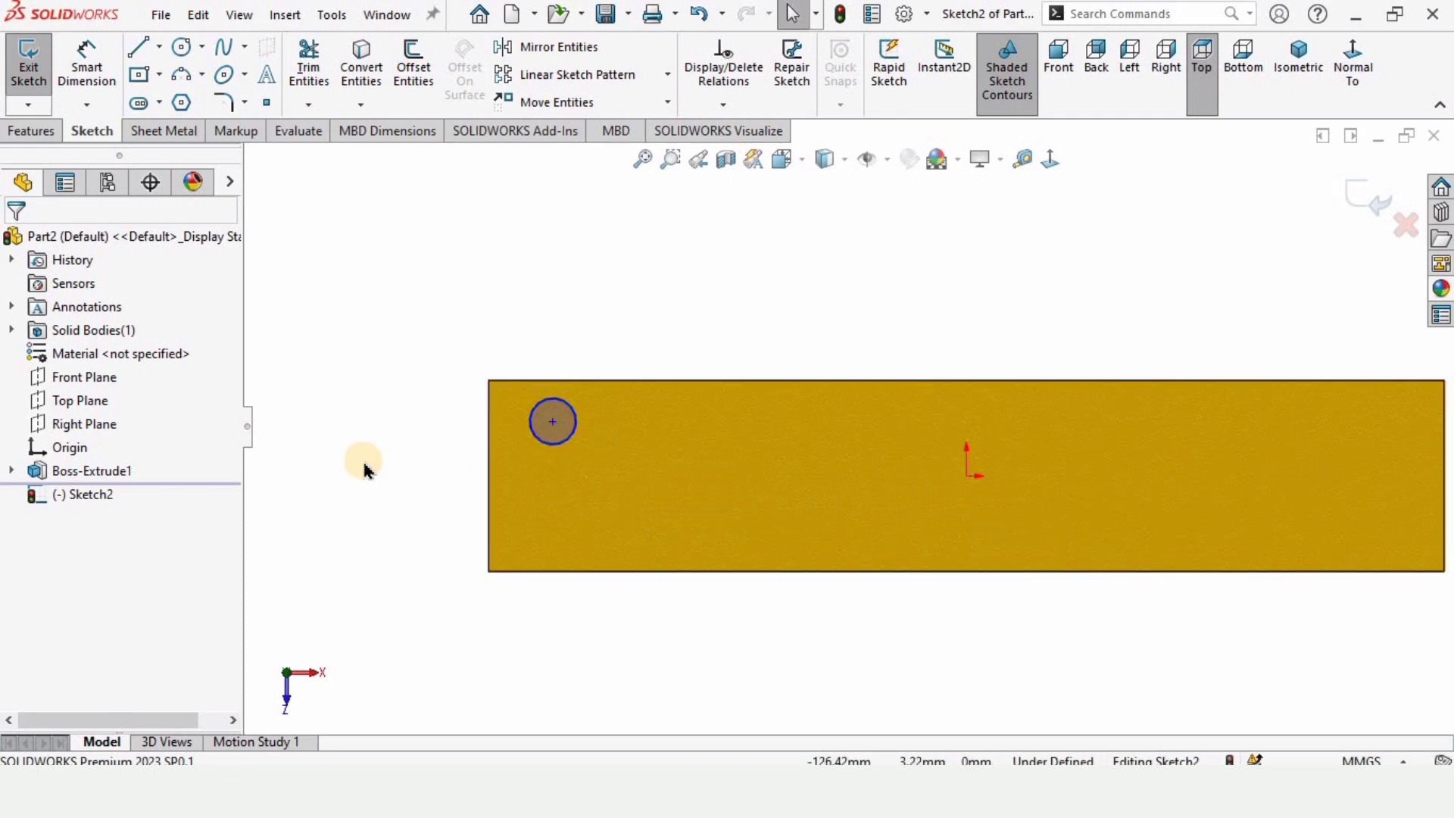
- Add a Horizontal relation between the circle centre and the origin
click(554, 425)
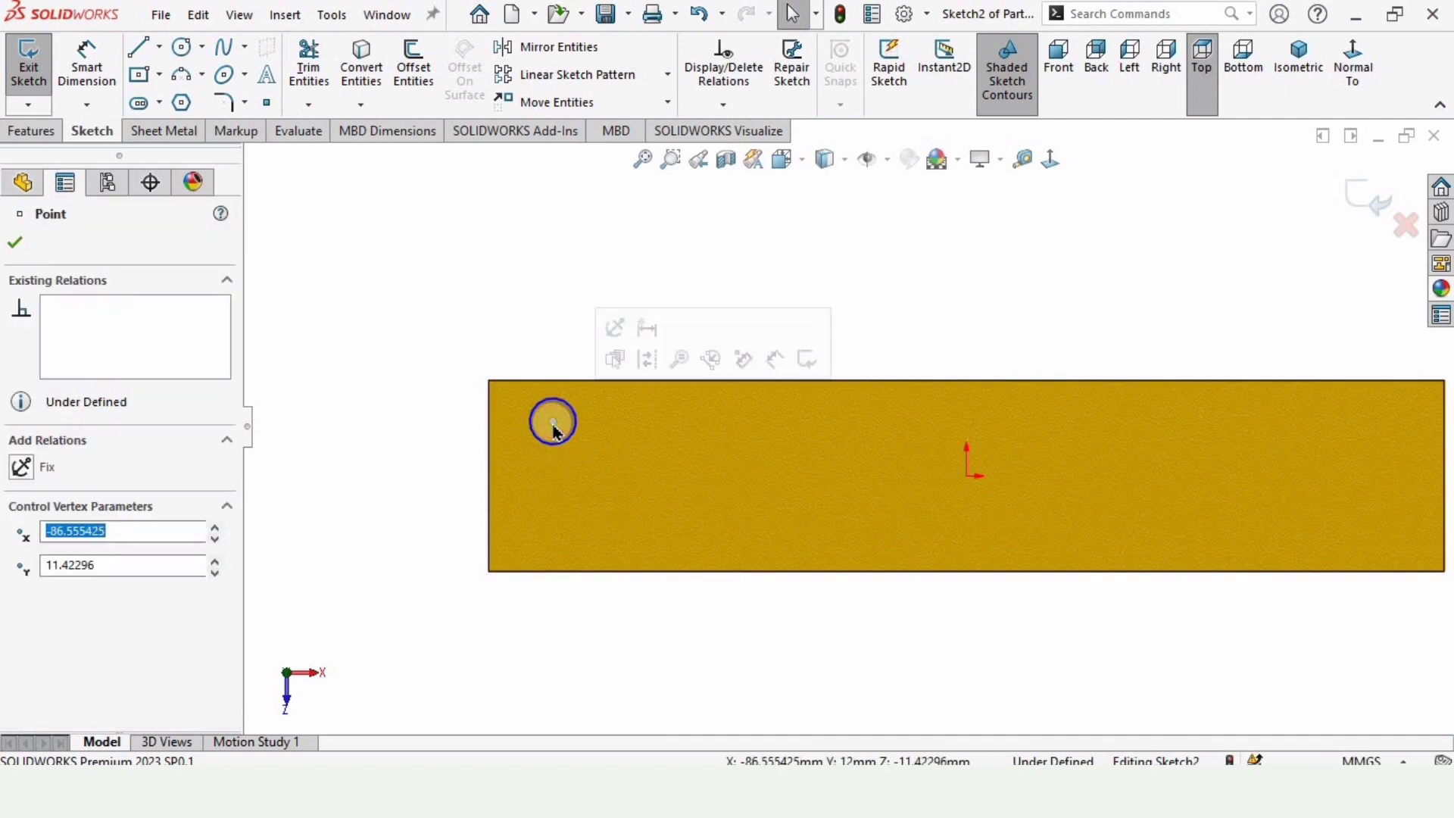
ctrl+click(965, 477)
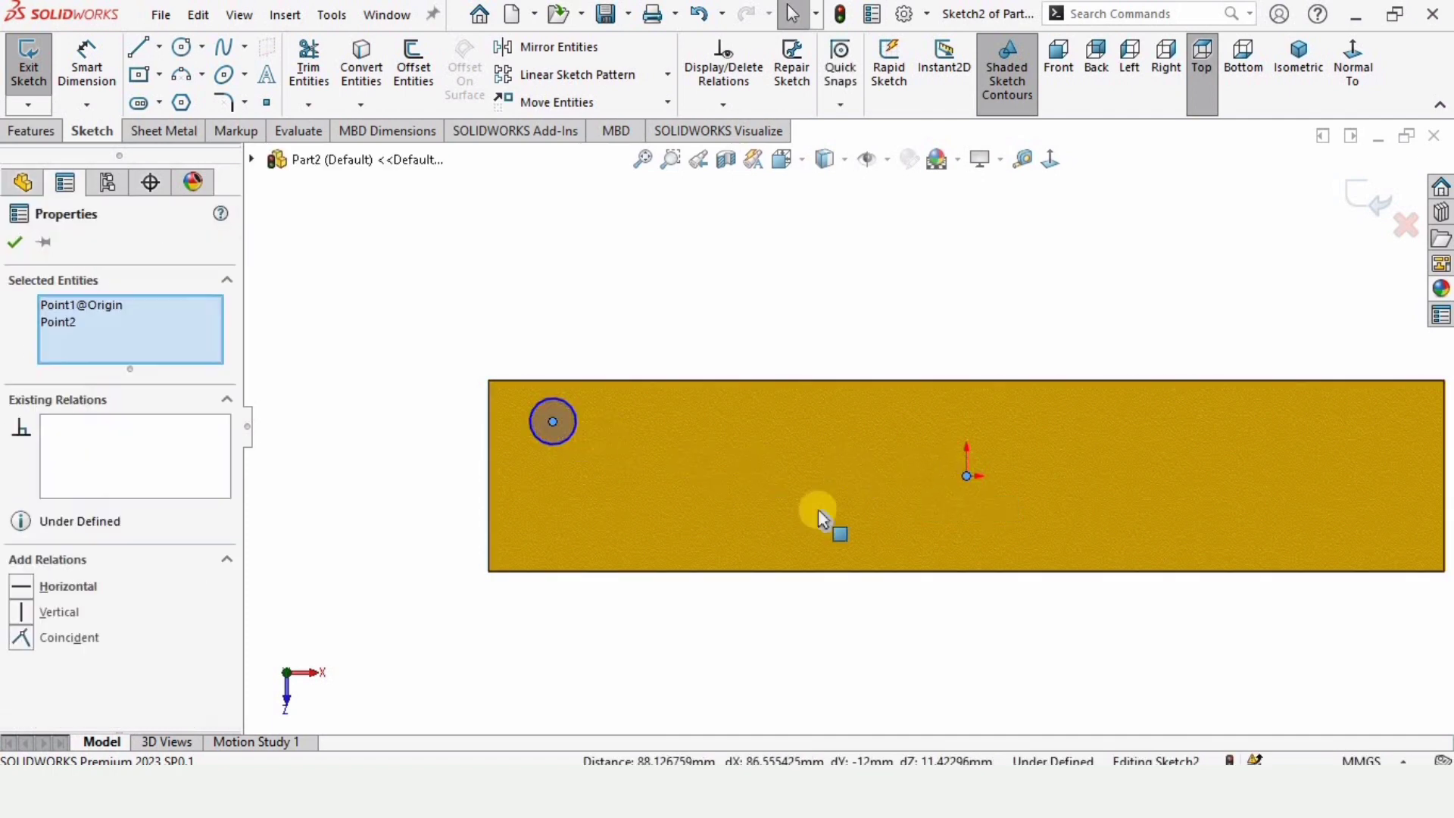
click(63, 591)
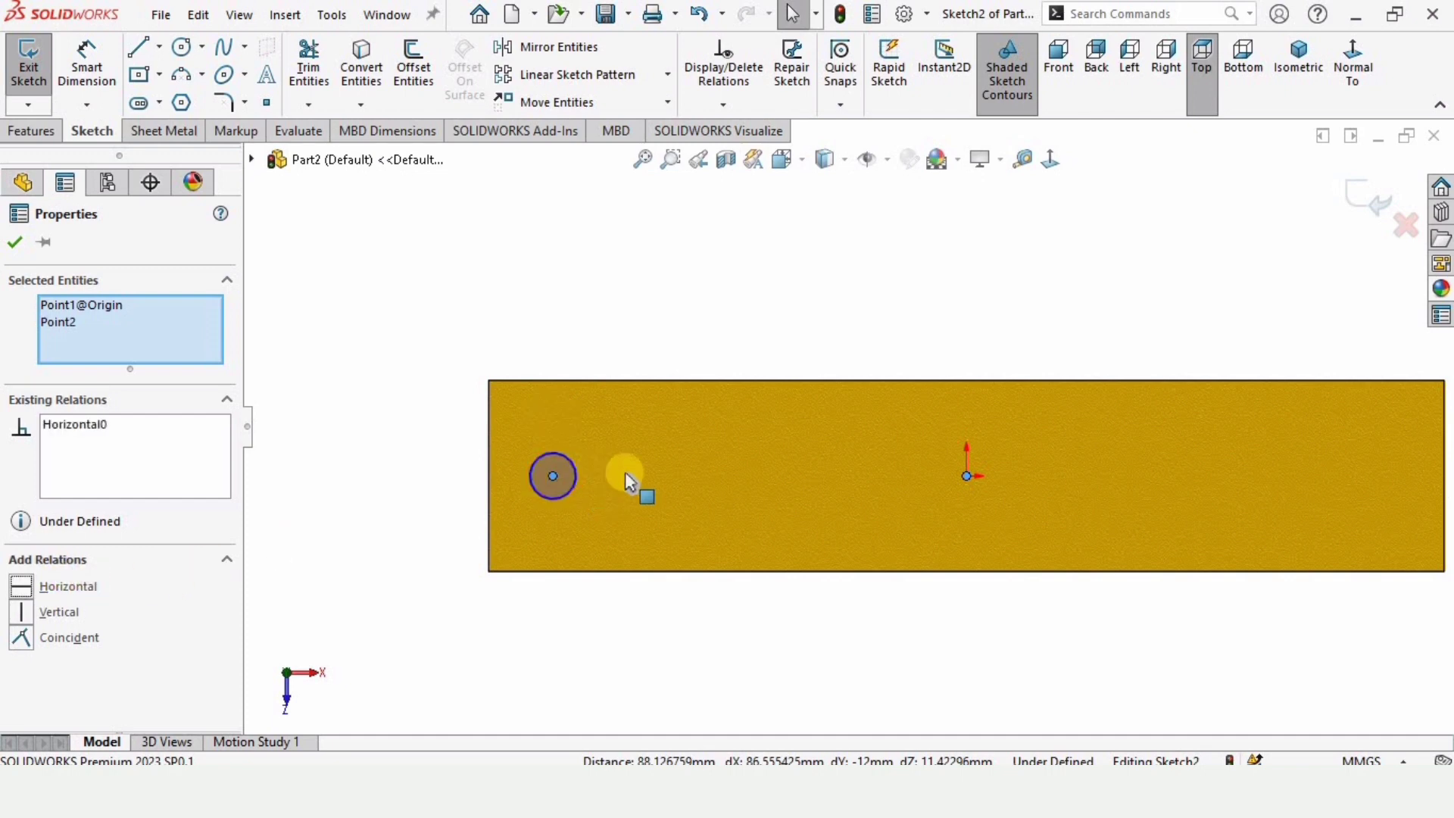
click(293, 441)
- Dimension the circle 12 mm from the left edge and 8 mm in diameter
click(89, 80)
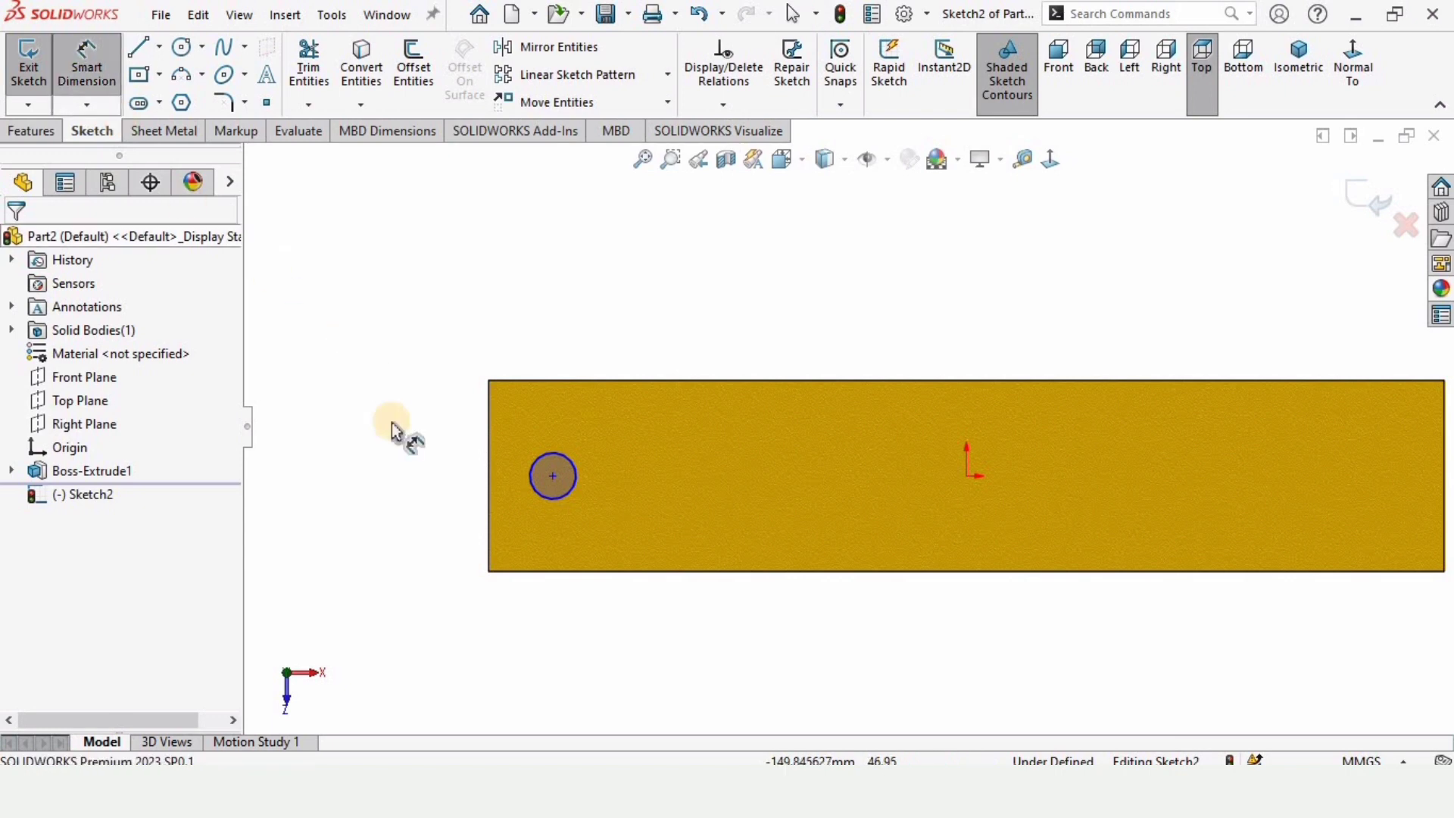
click(553, 477)
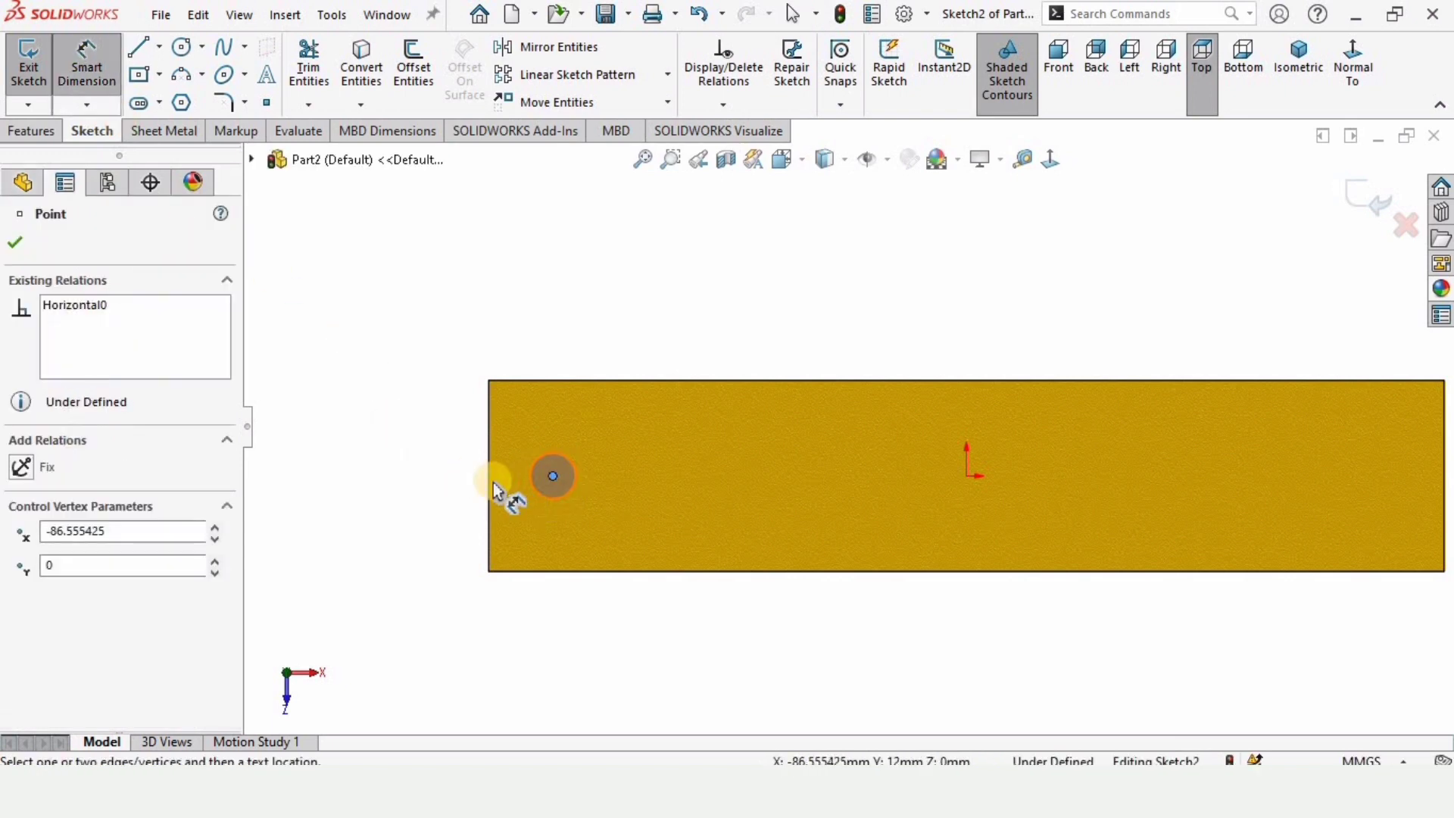
click(489, 488)
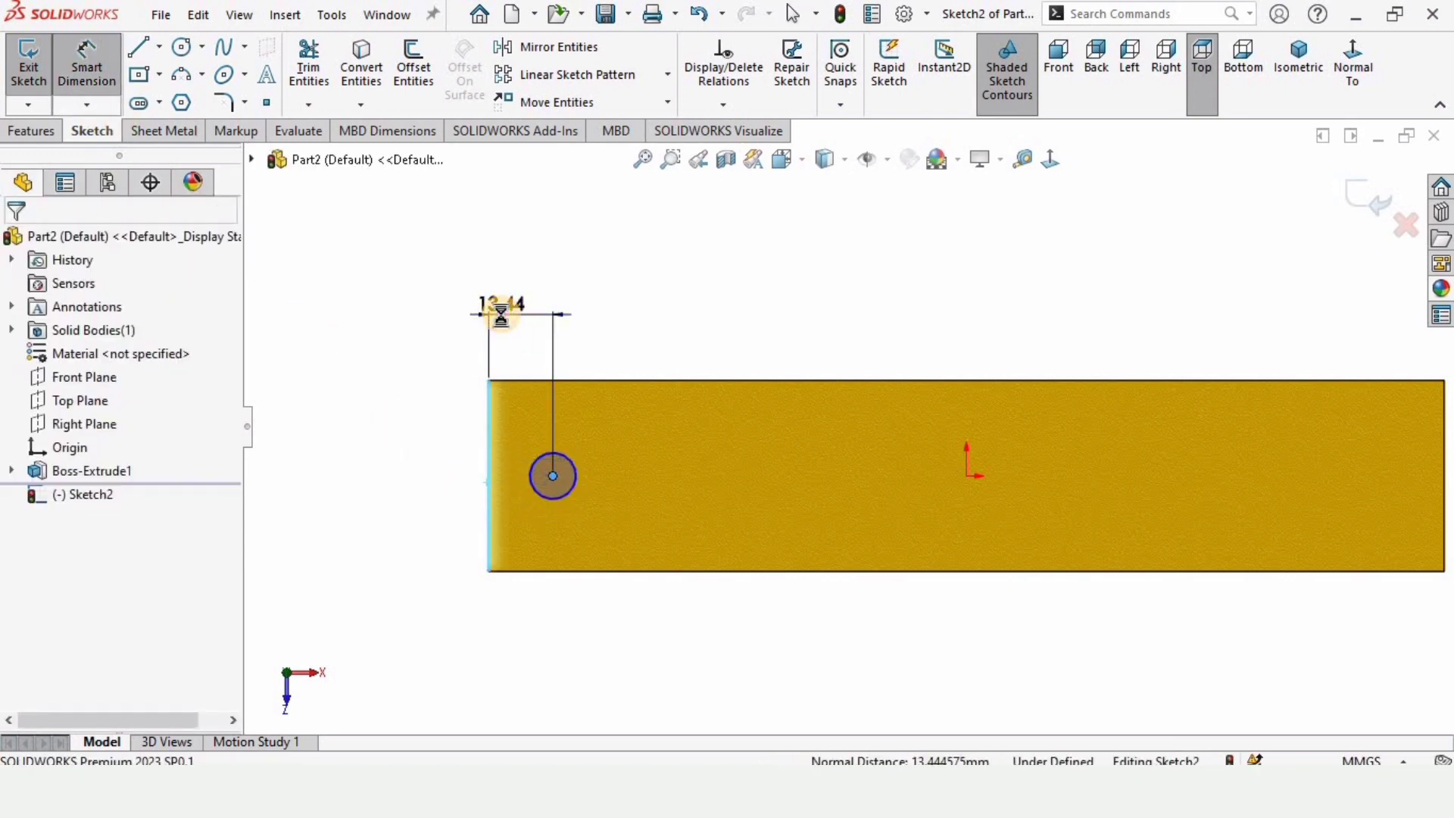
click(501, 313)
text(12)
mouse_move(496, 372)
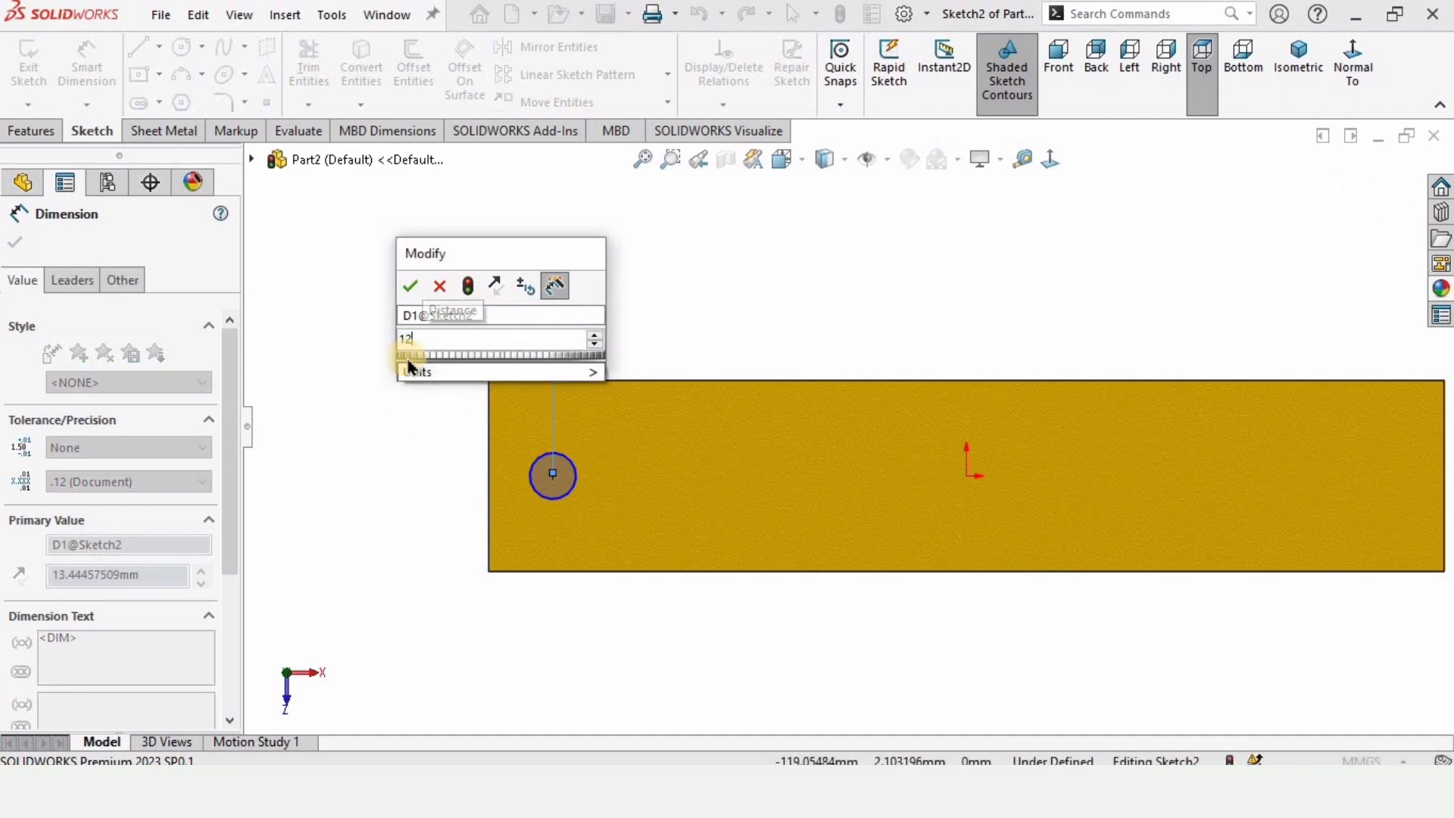
click(408, 288)
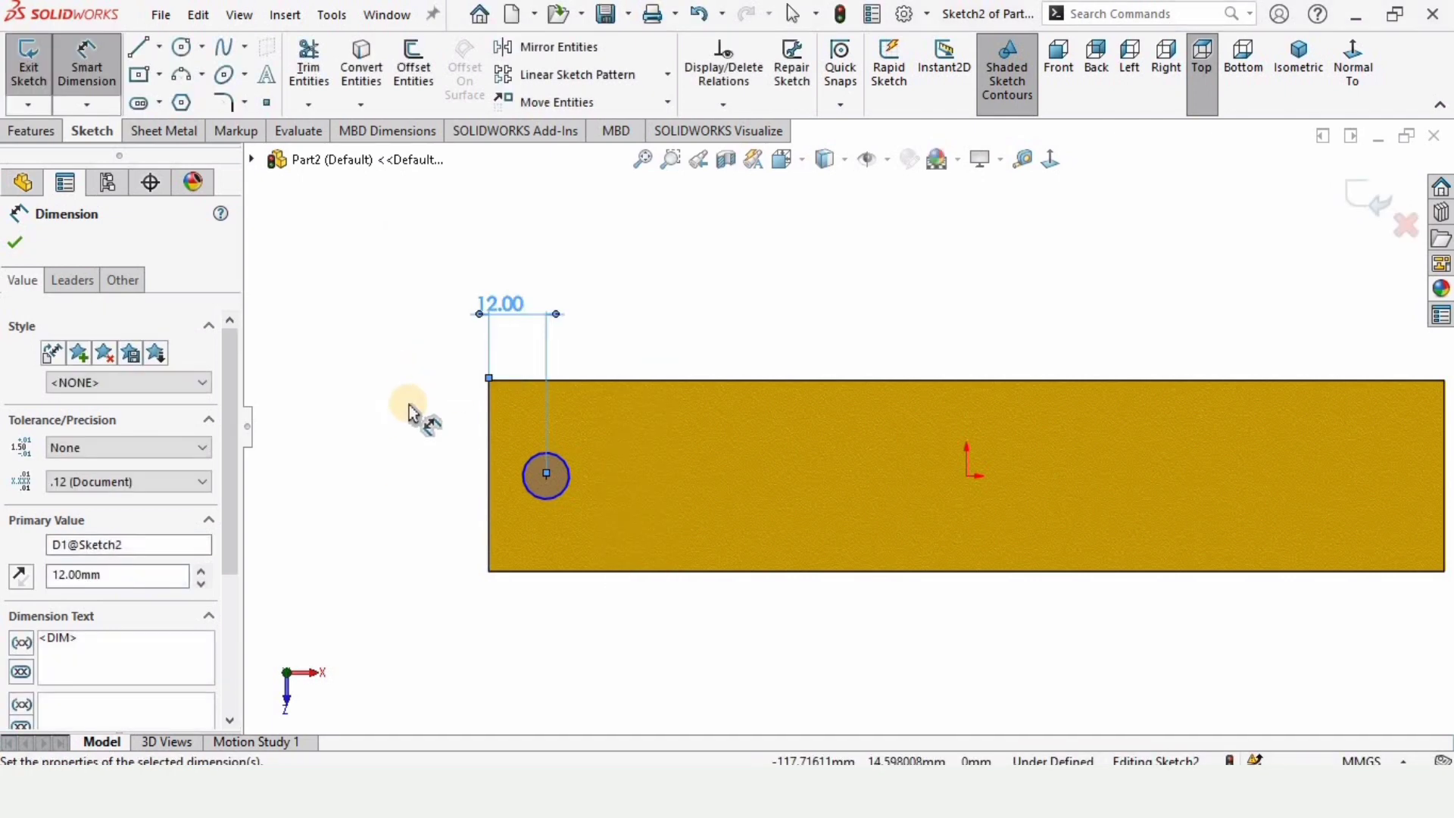
click(417, 355)
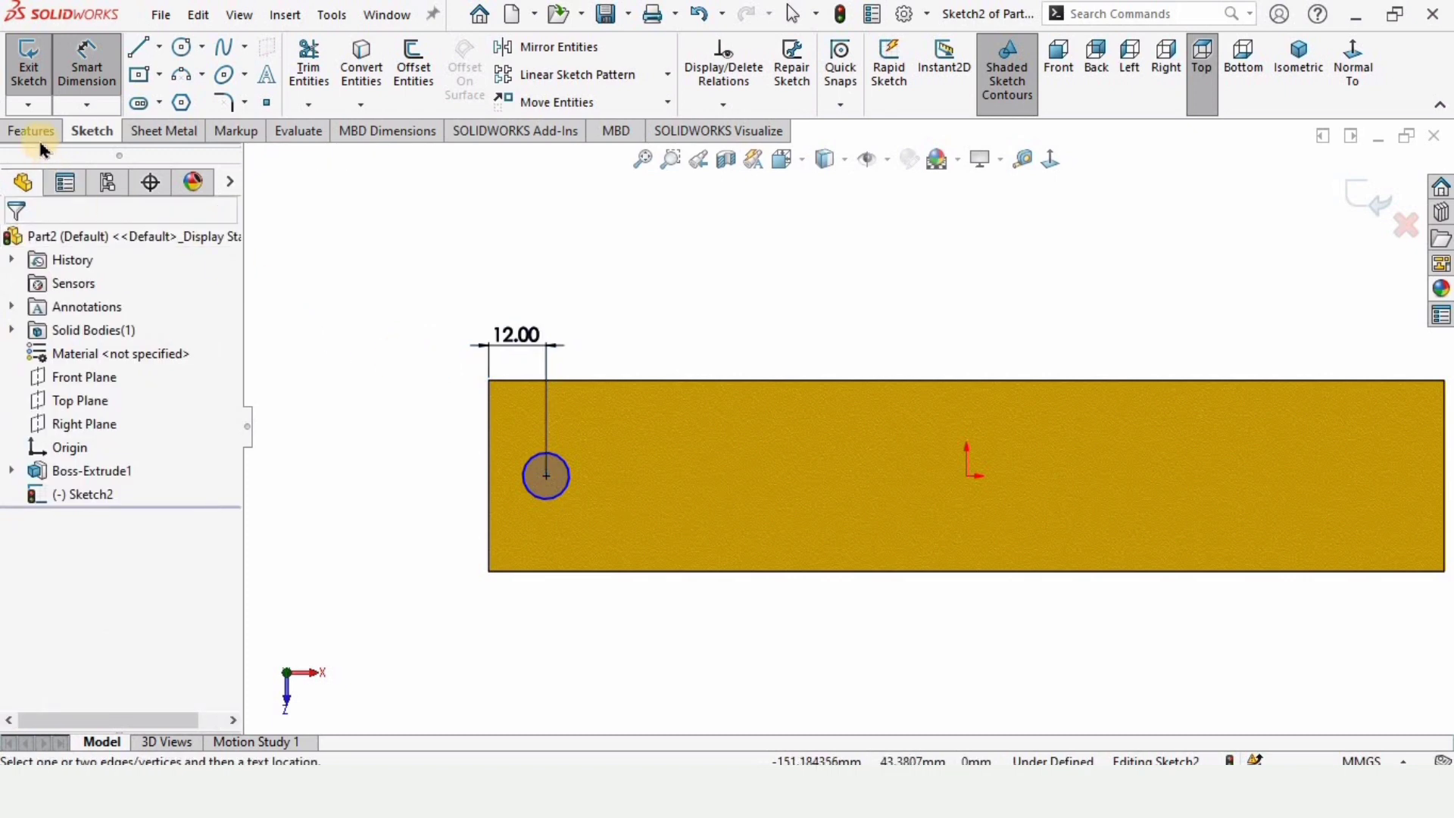
click(553, 508)
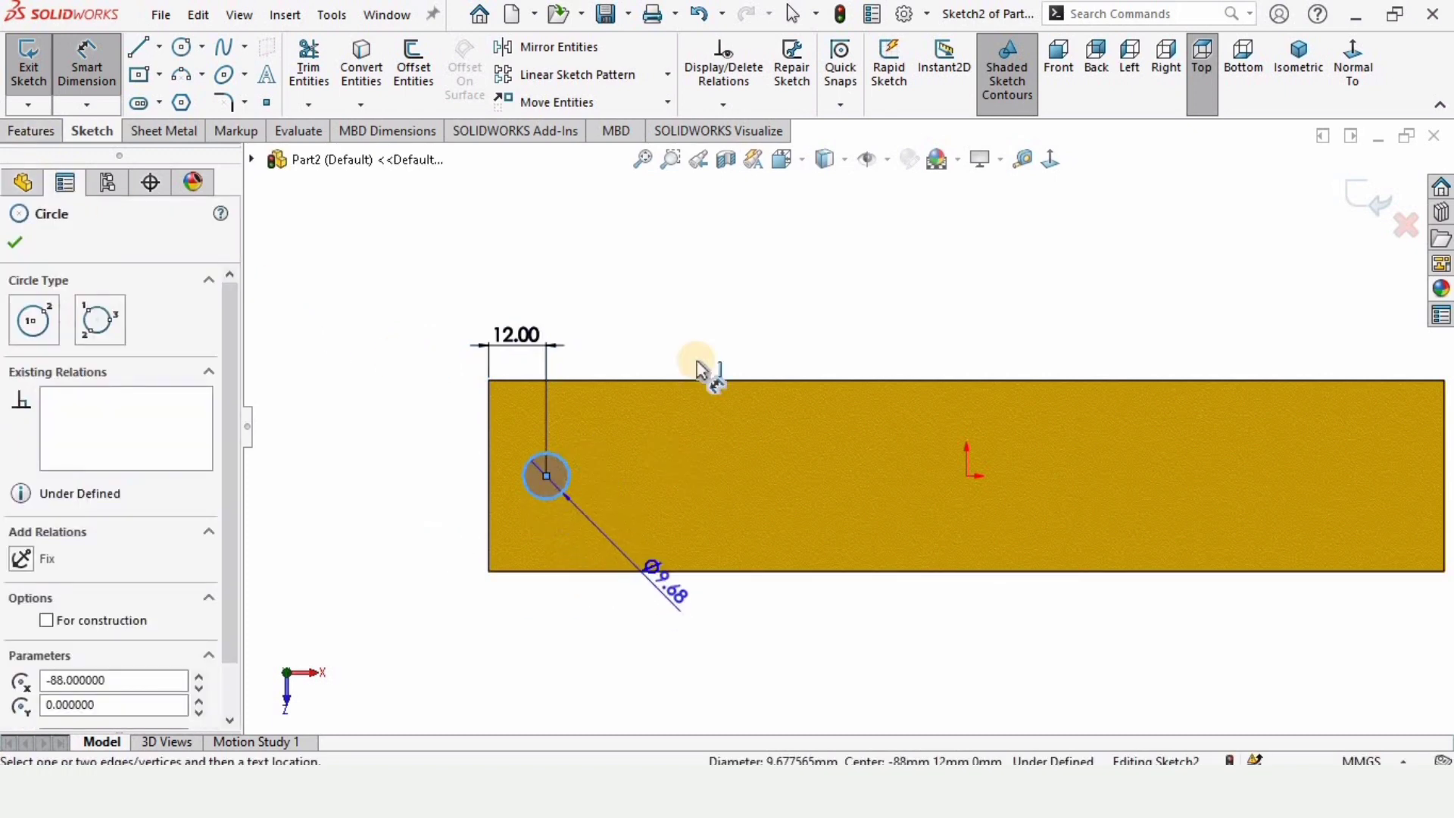
click(726, 313)
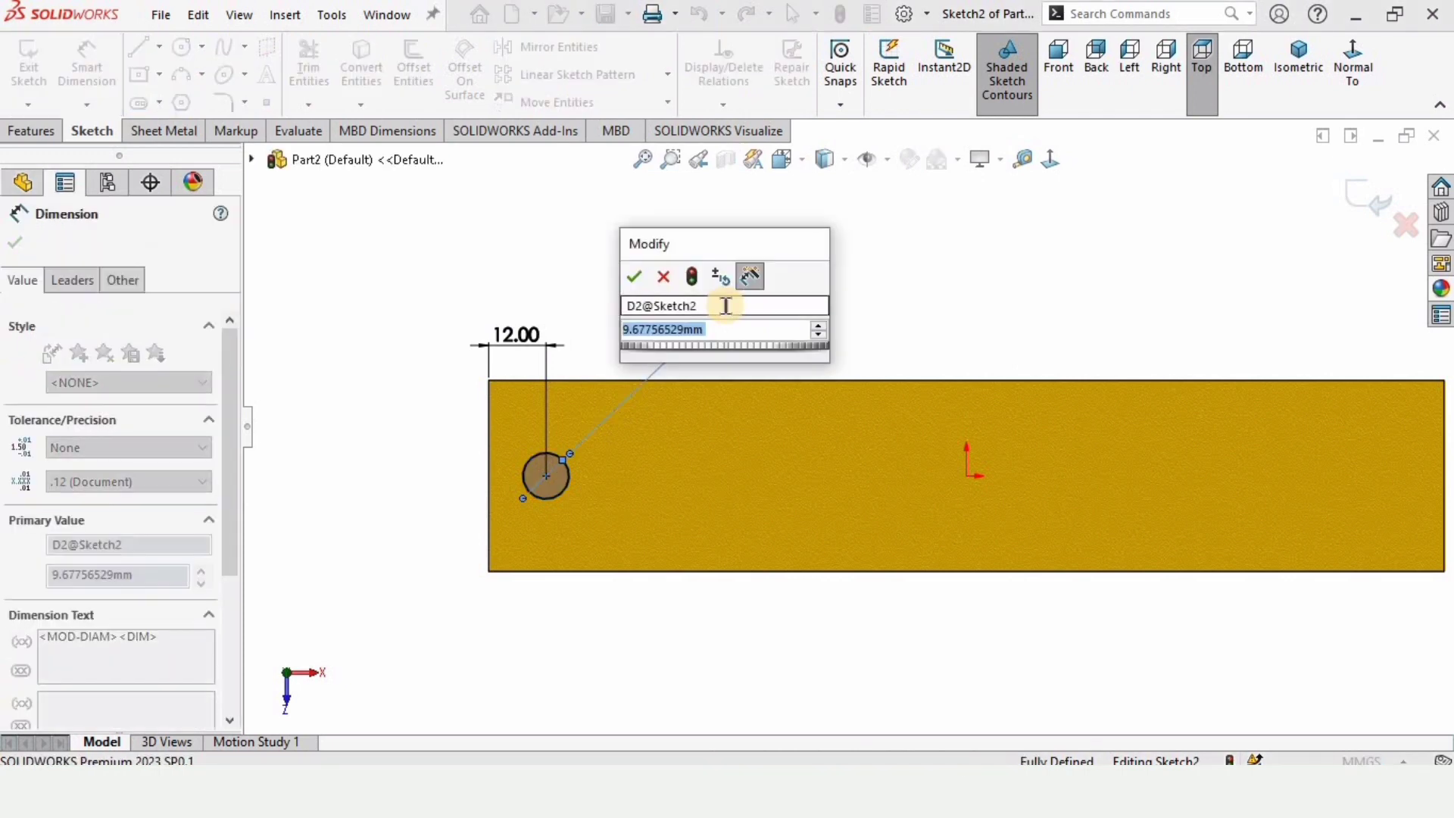
text(8)
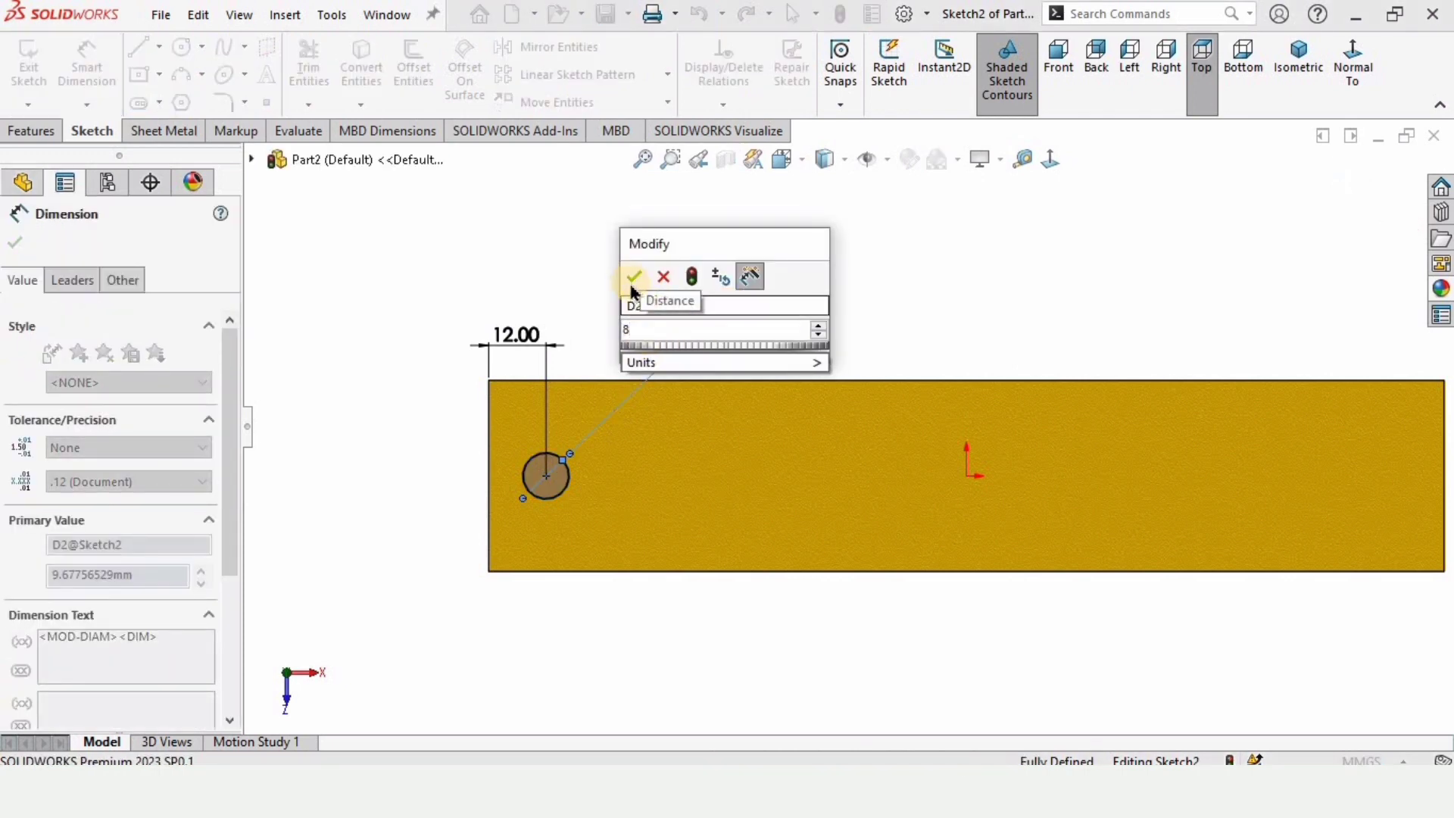
click(633, 277)
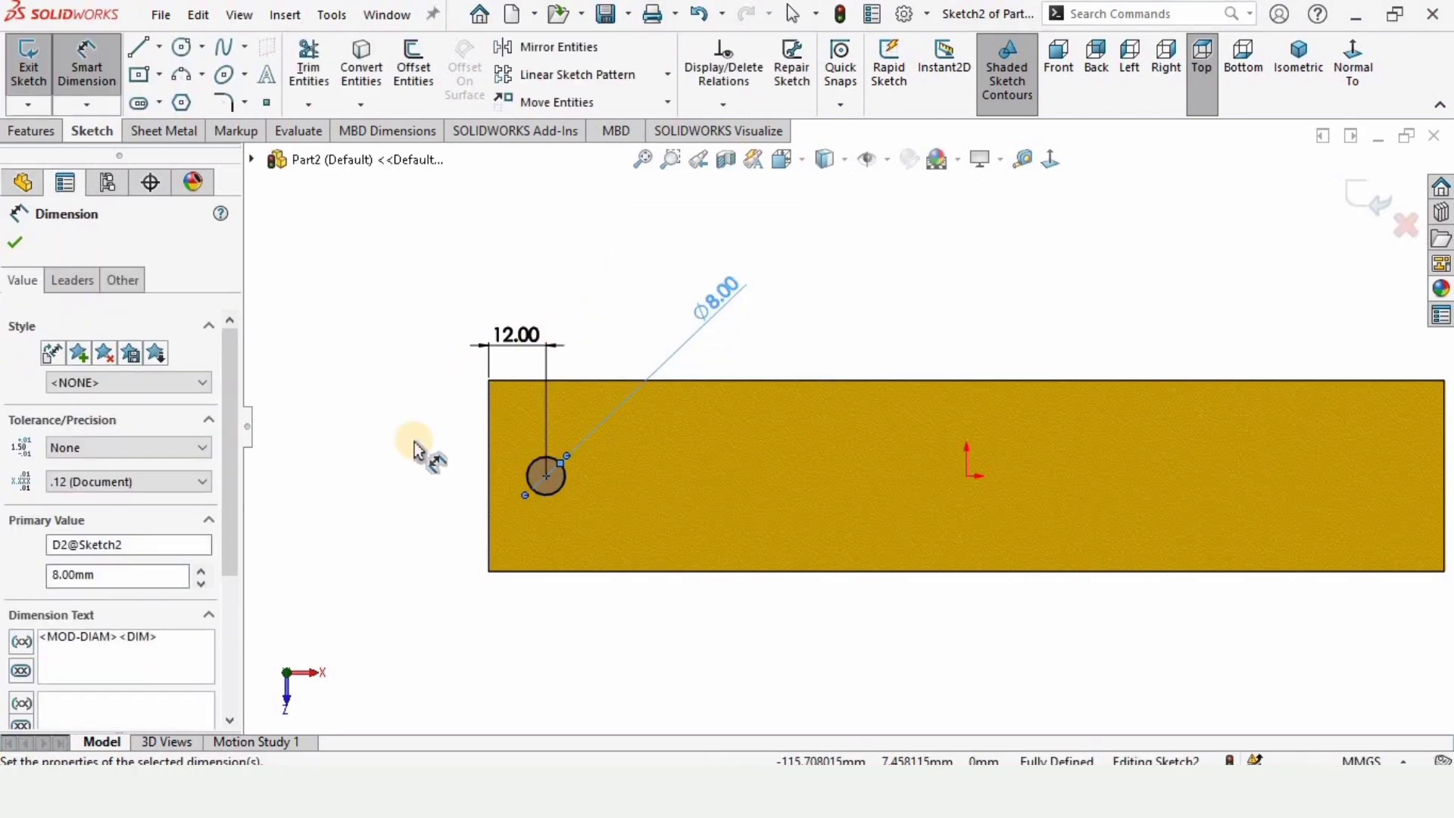
click(15, 241)
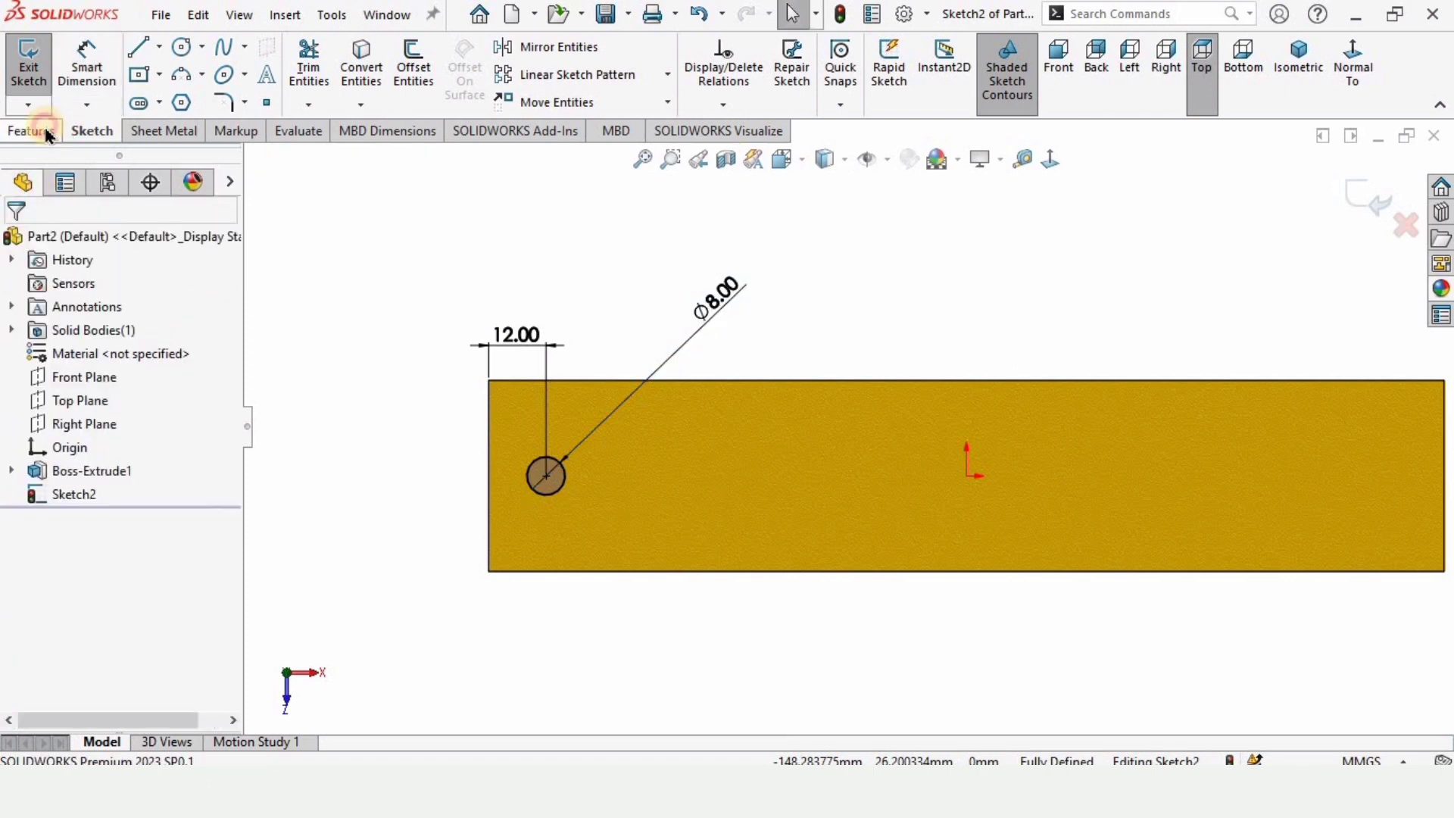
- Extrude-cut the 8 mm circle Through All, then view the plate from the top
click(32, 131)
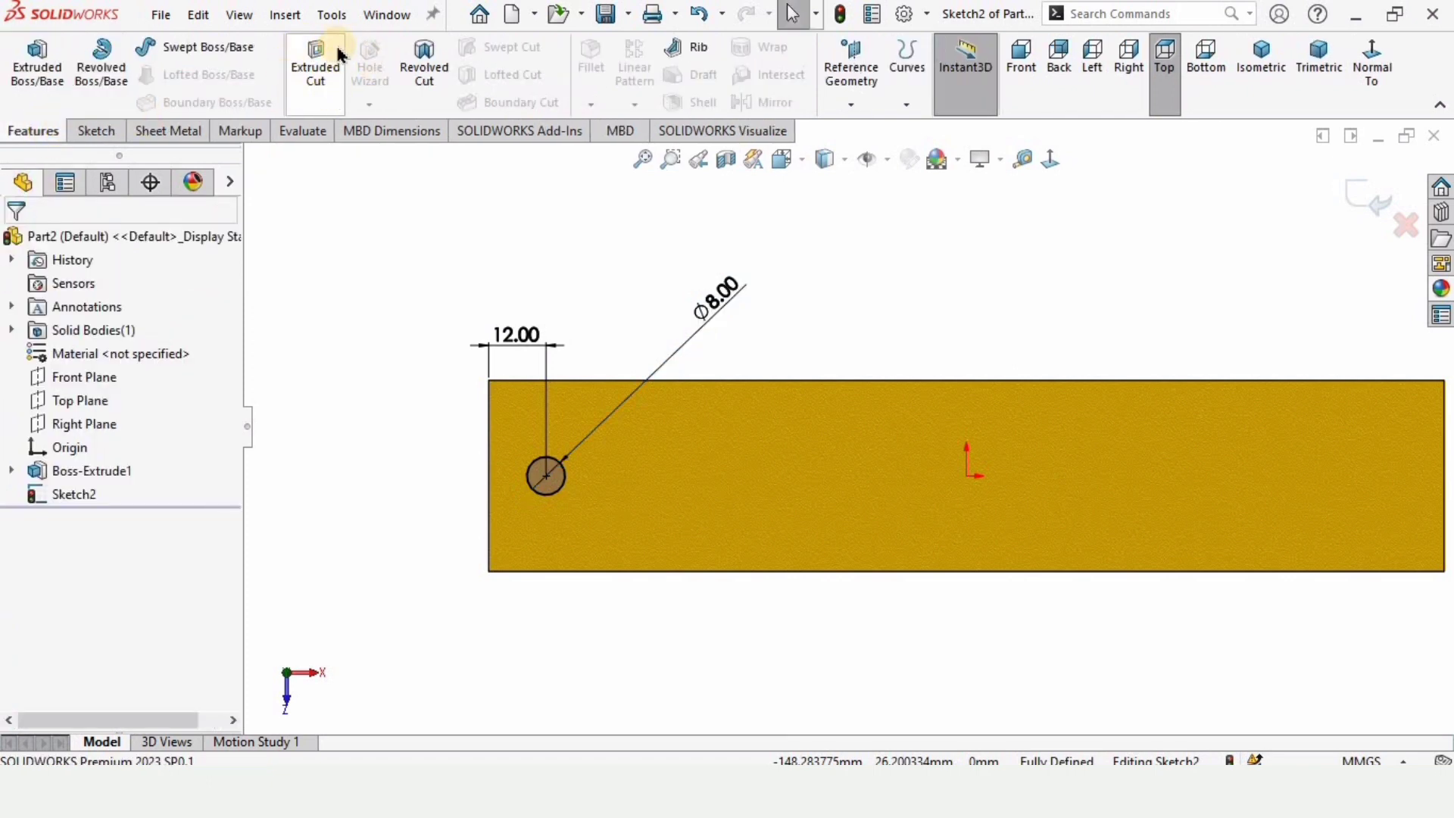
click(318, 78)
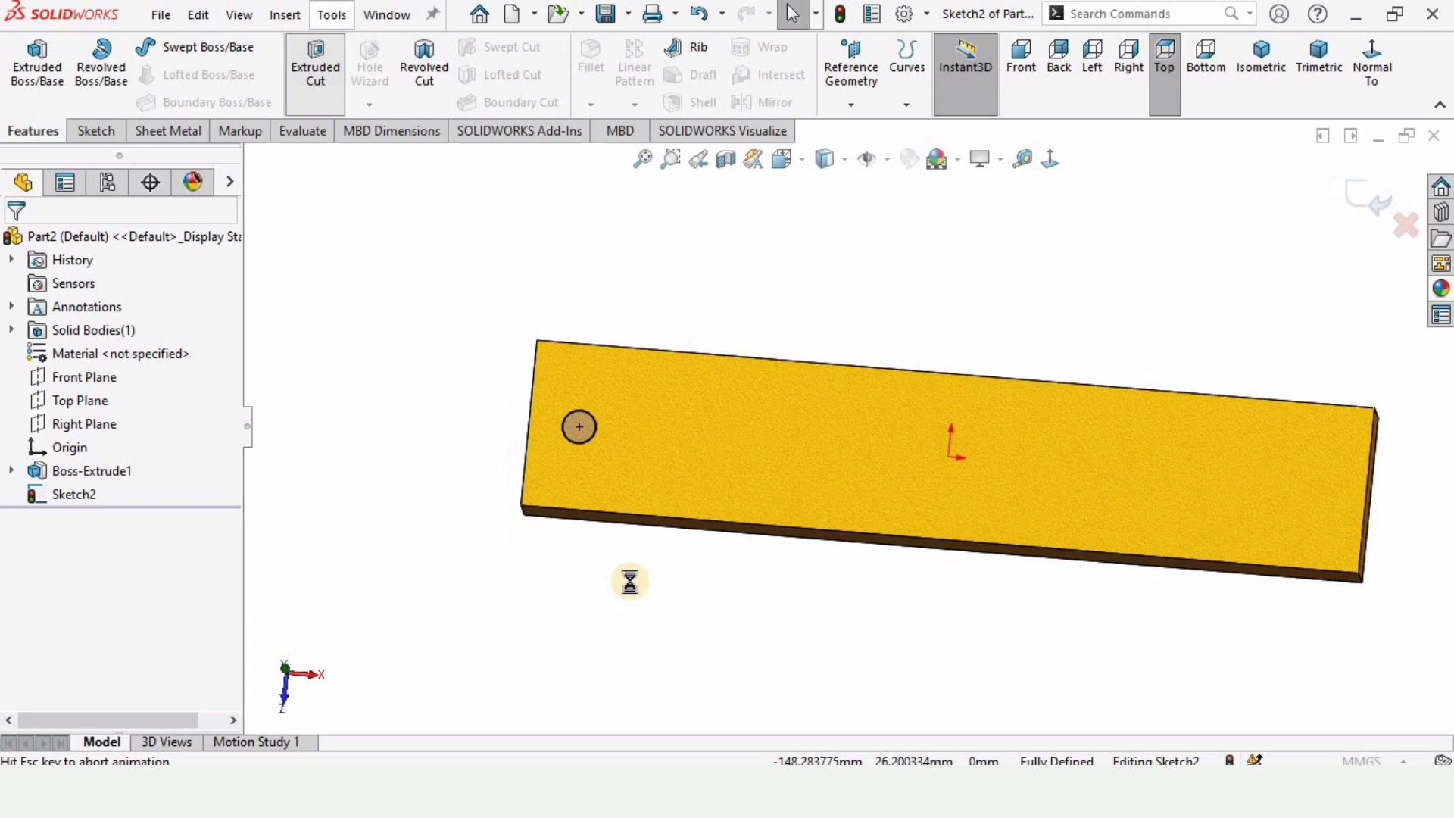
middle_drag(736, 397, 235, 480)
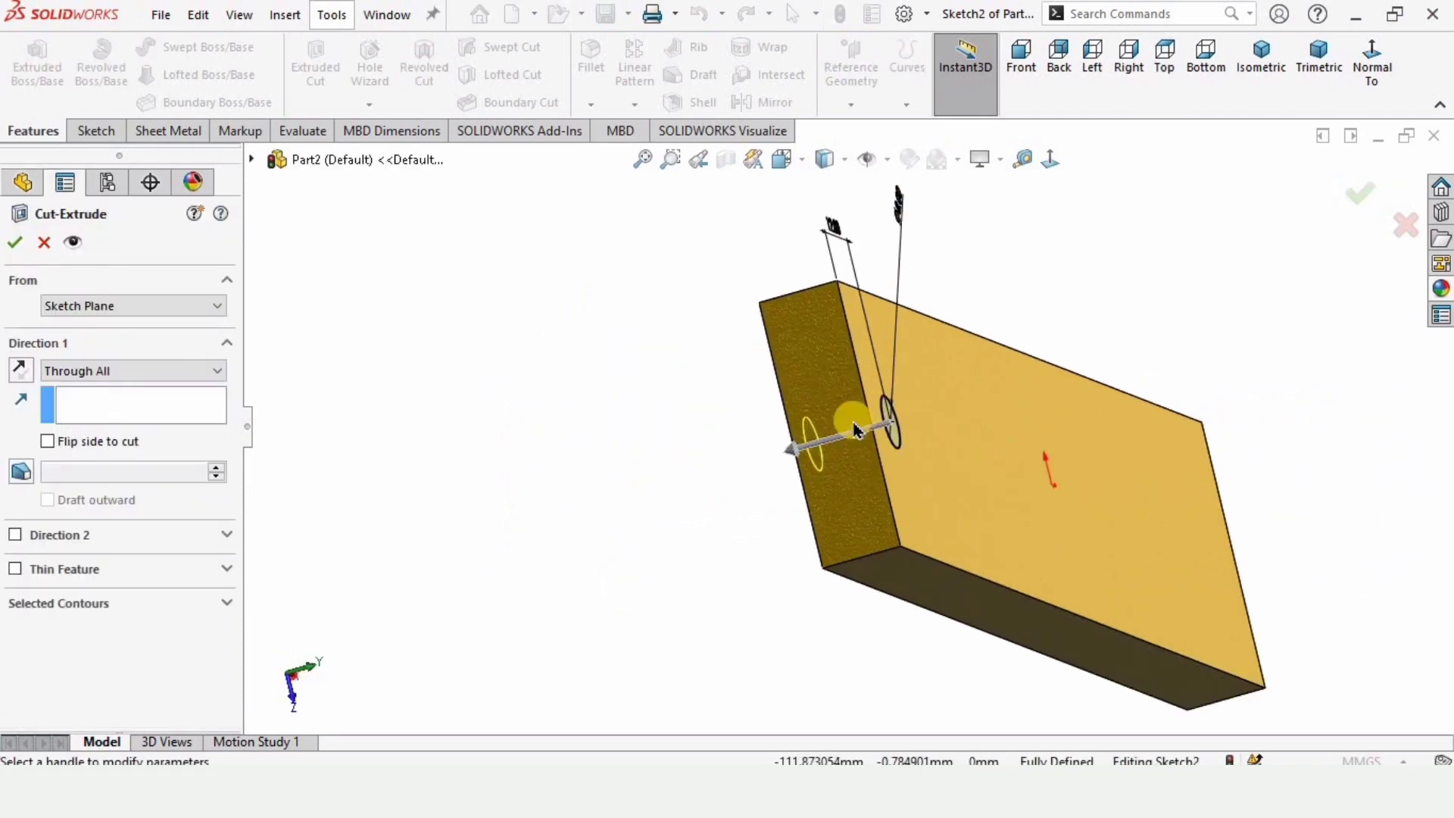
click(88, 378)
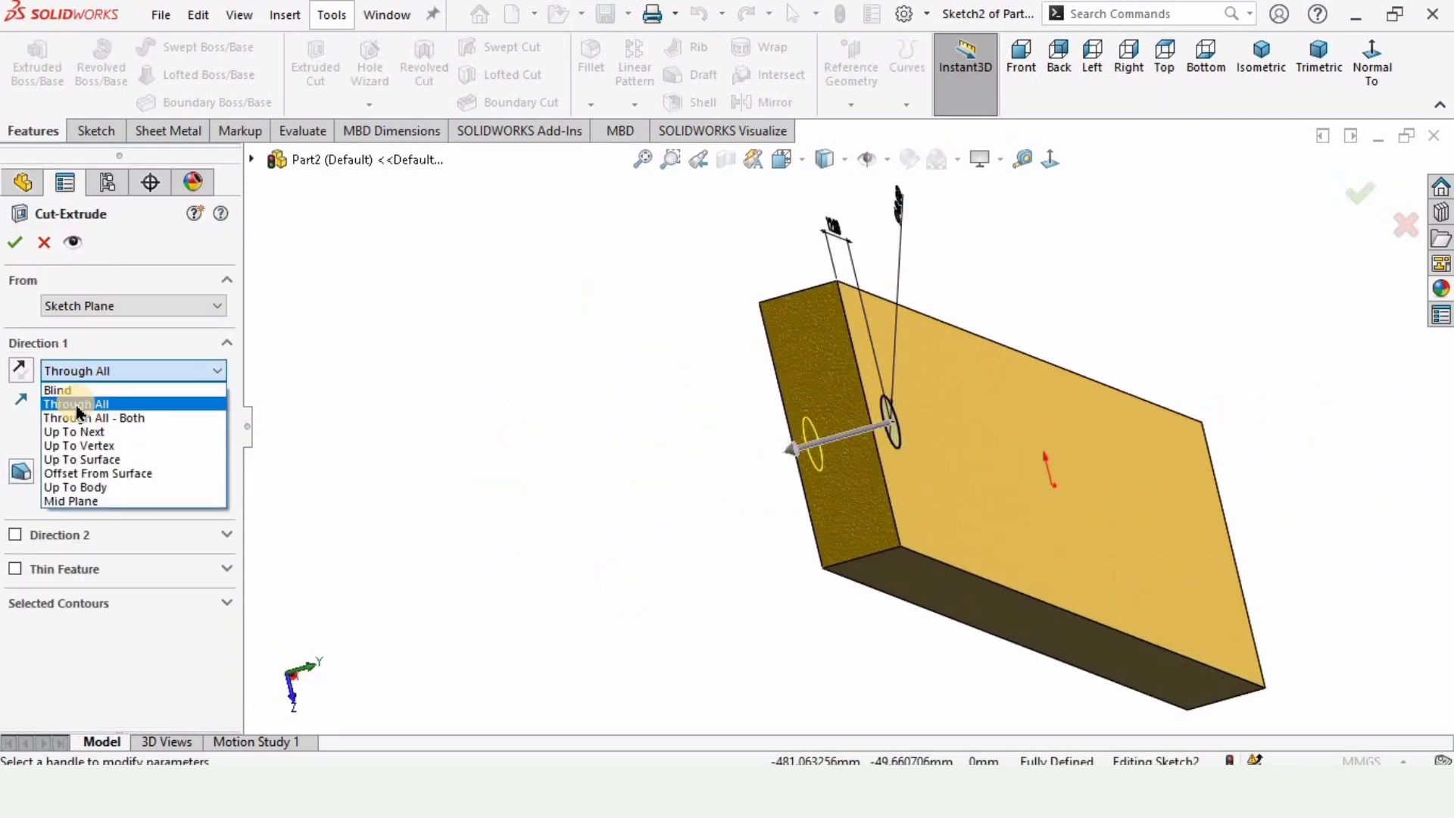
click(75, 406)
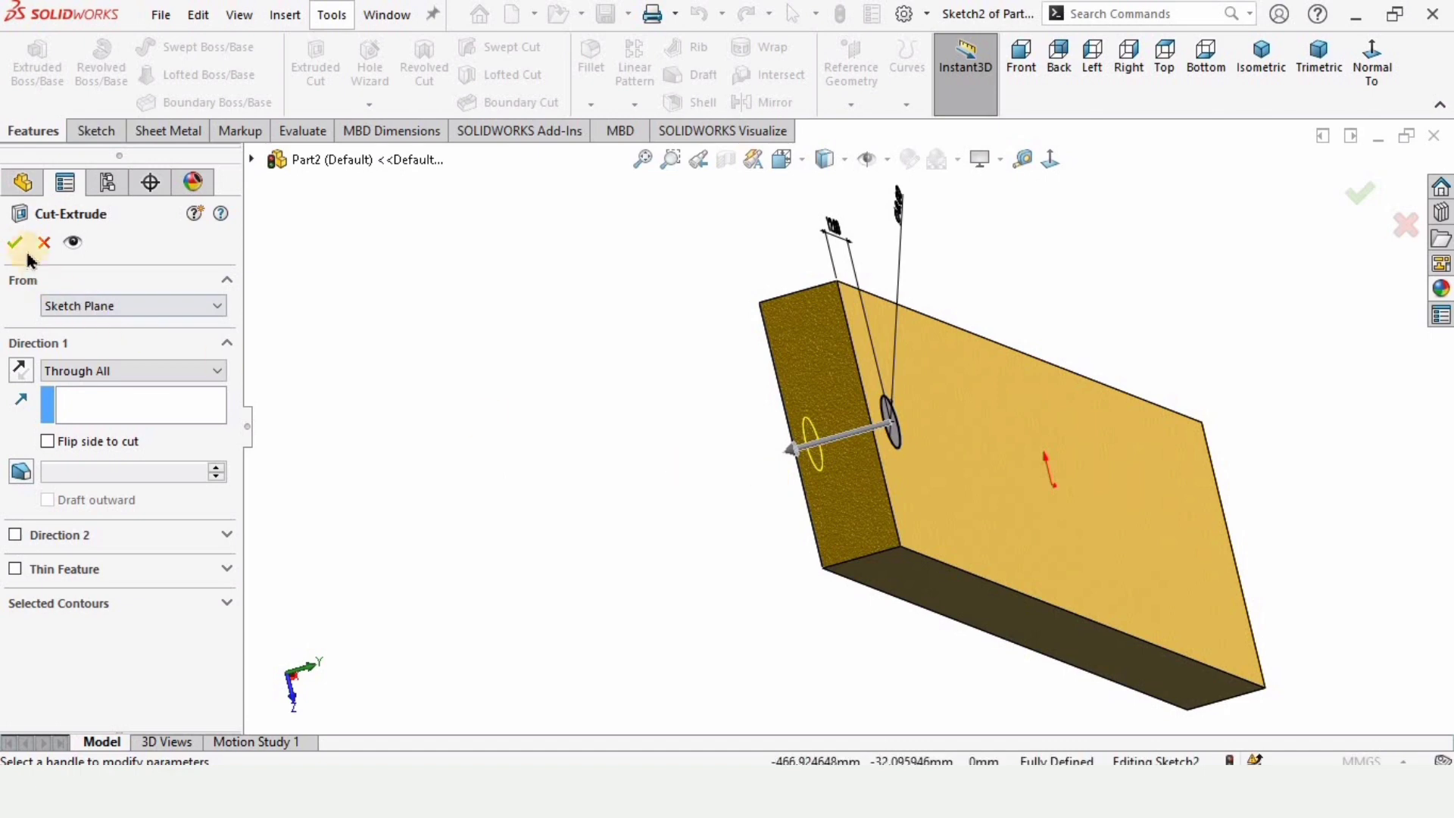
scroll(893, 414, down, 3)
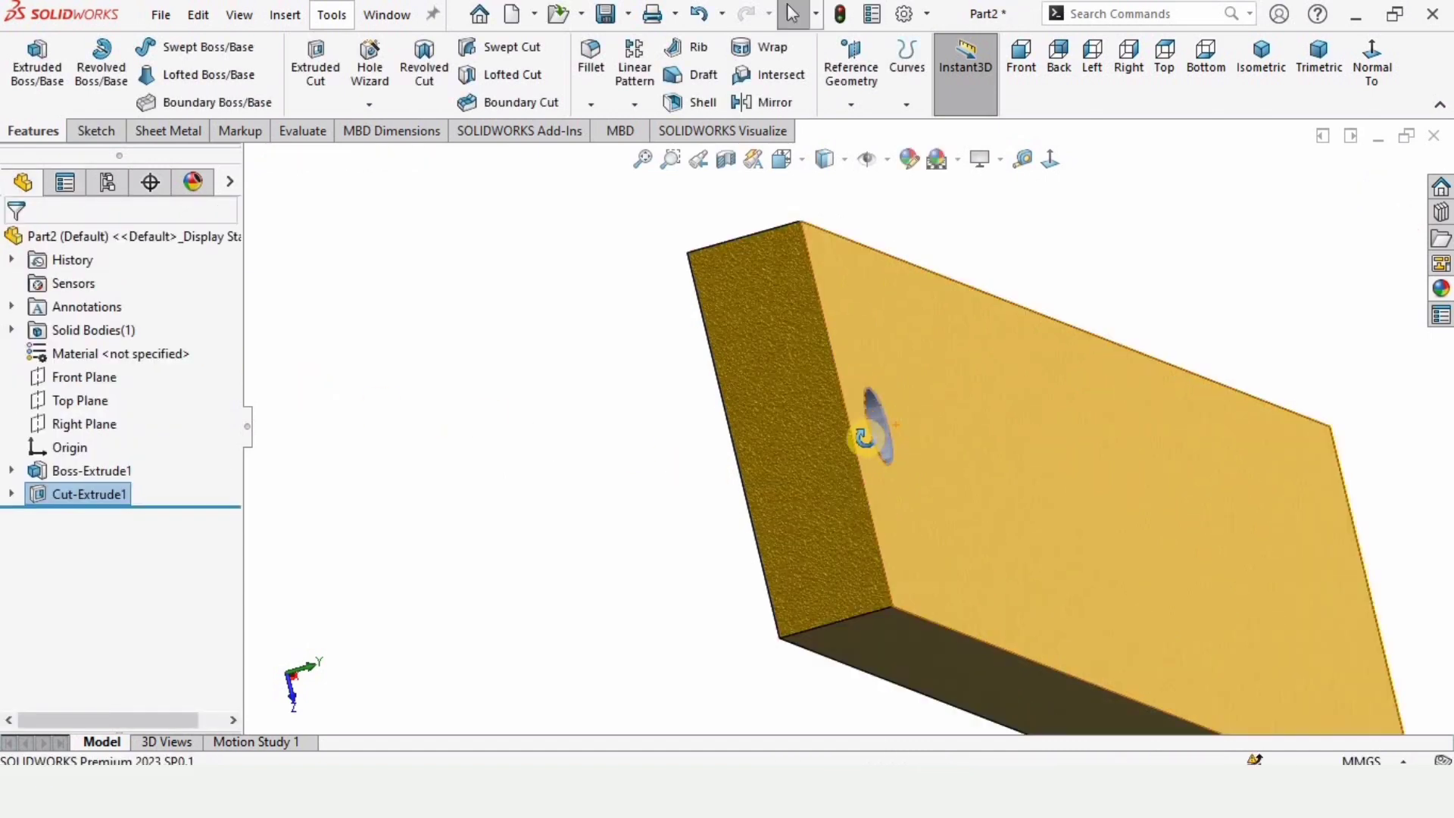
middle_drag(867, 431, 785, 466)
scroll(783, 466, up, 3)
mouse_move(1006, 412)
middle_down()
mouse_move(850, 489)
mouse_move(756, 443)
mouse_move(610, 475)
middle_up()
scroll(757, 442, up, 2)
scroll(697, 456, down, 1)
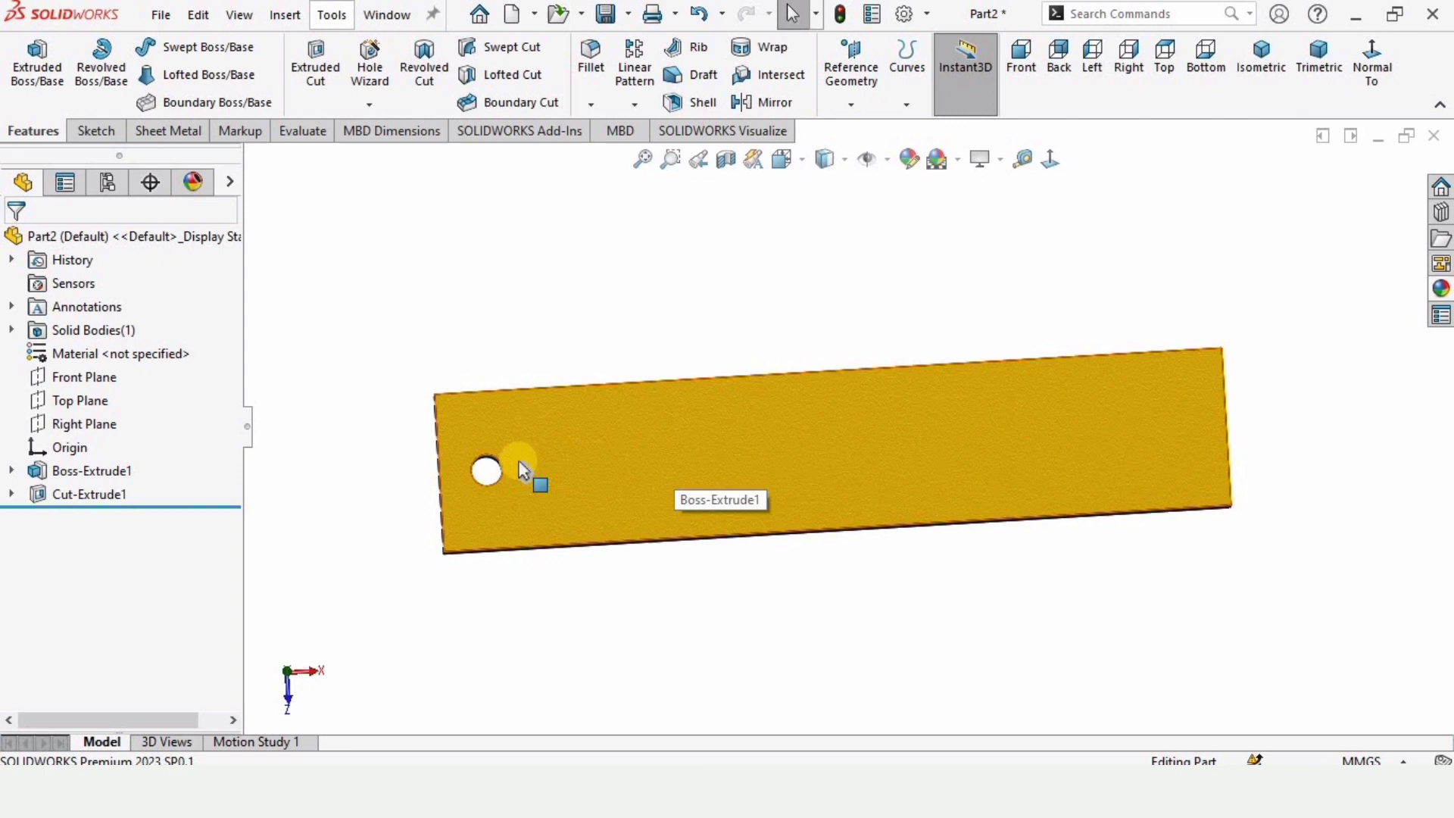
key(ctrl+5)
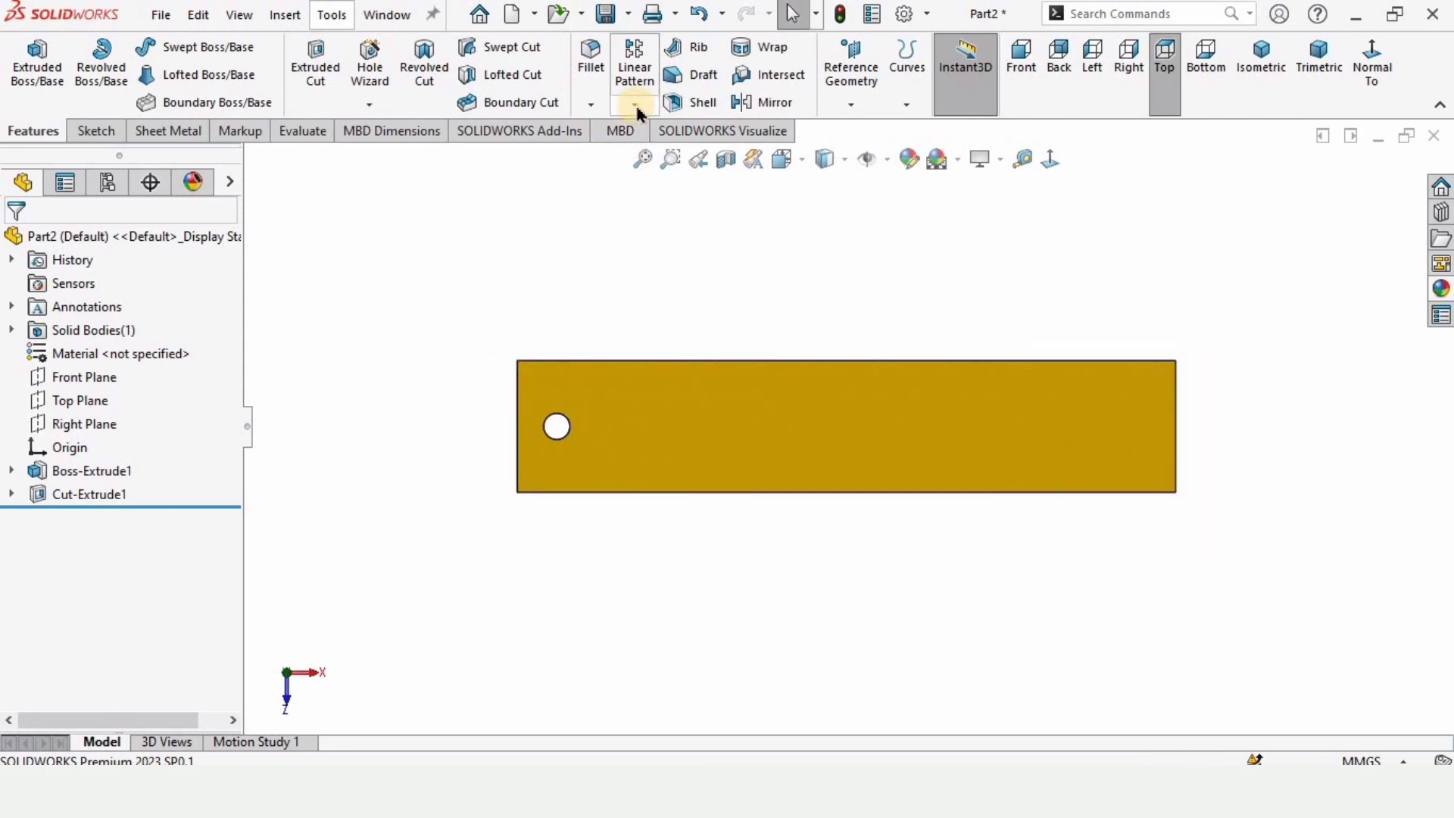
- Start a Linear Pattern and remove the top face picked as its direction
click(634, 105)
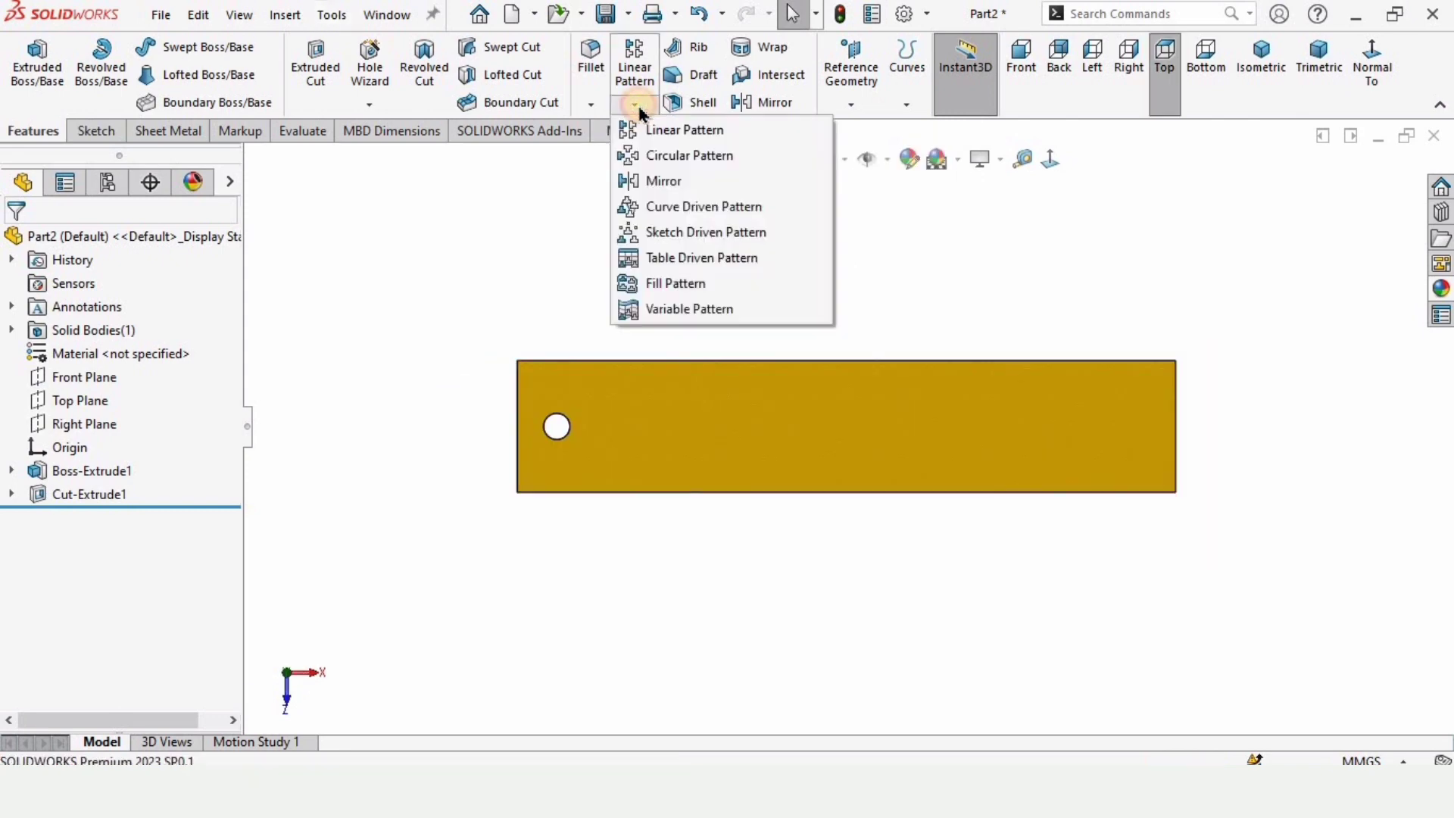
click(678, 134)
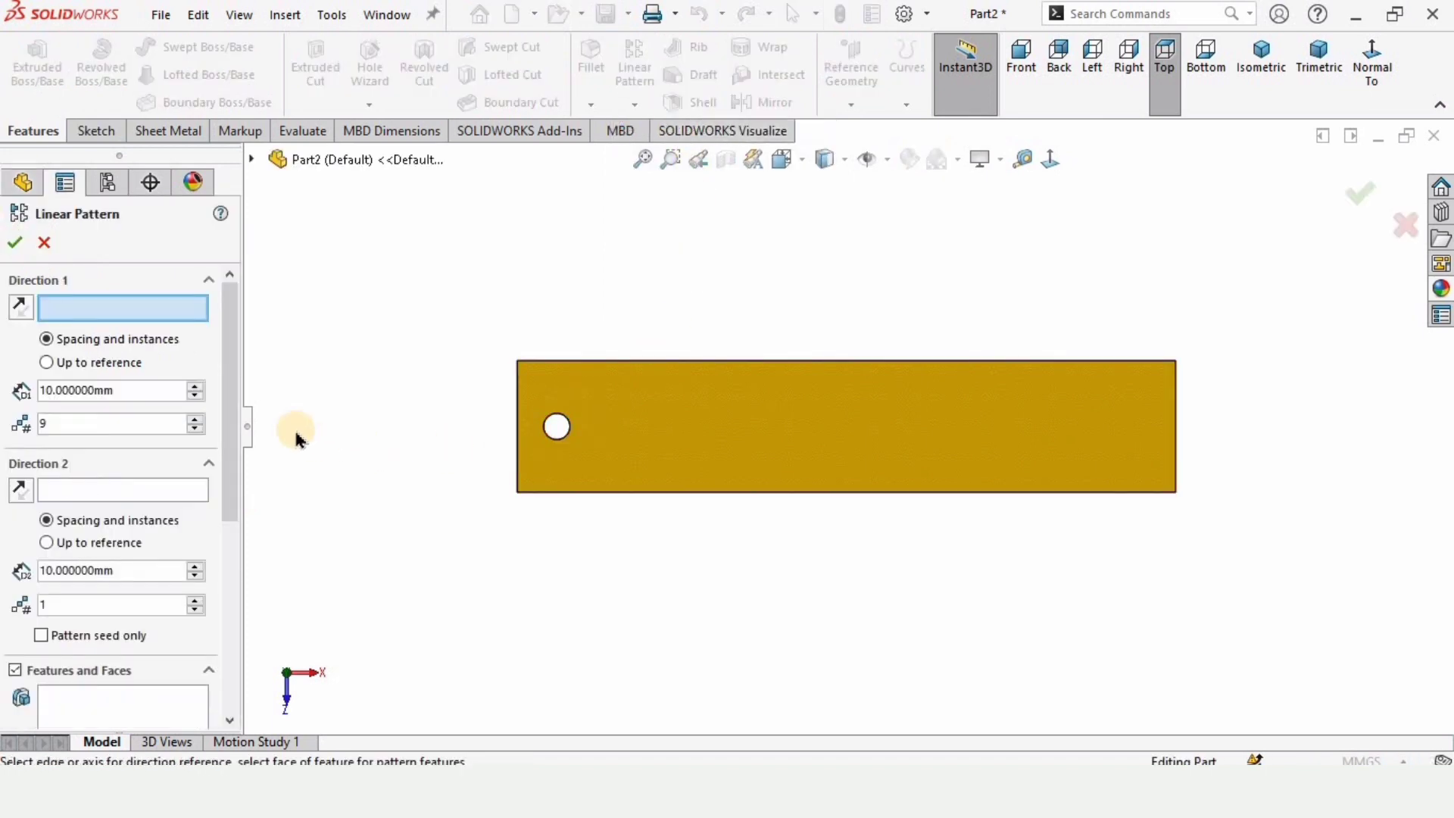
click(632, 412)
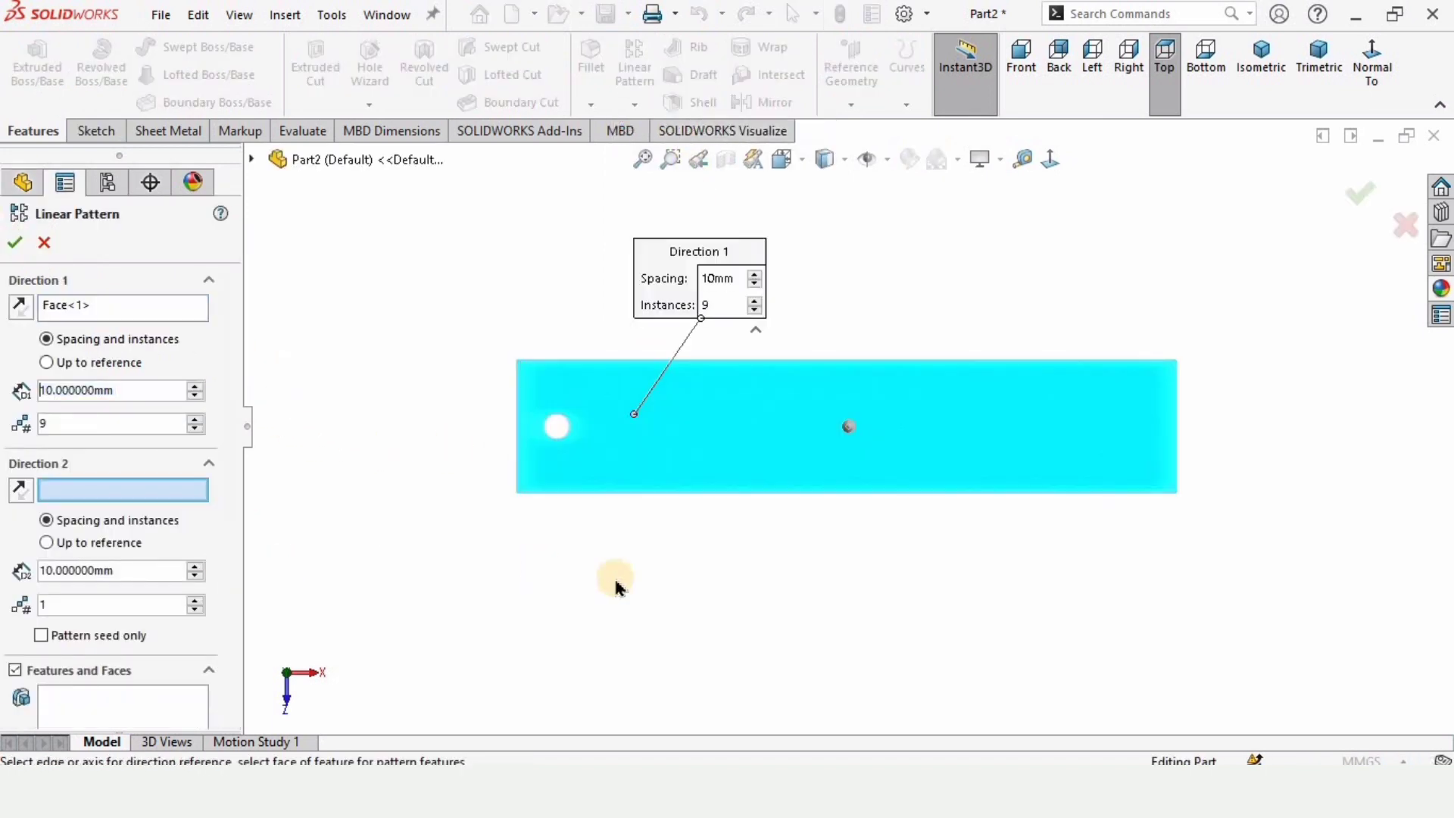
click(153, 310)
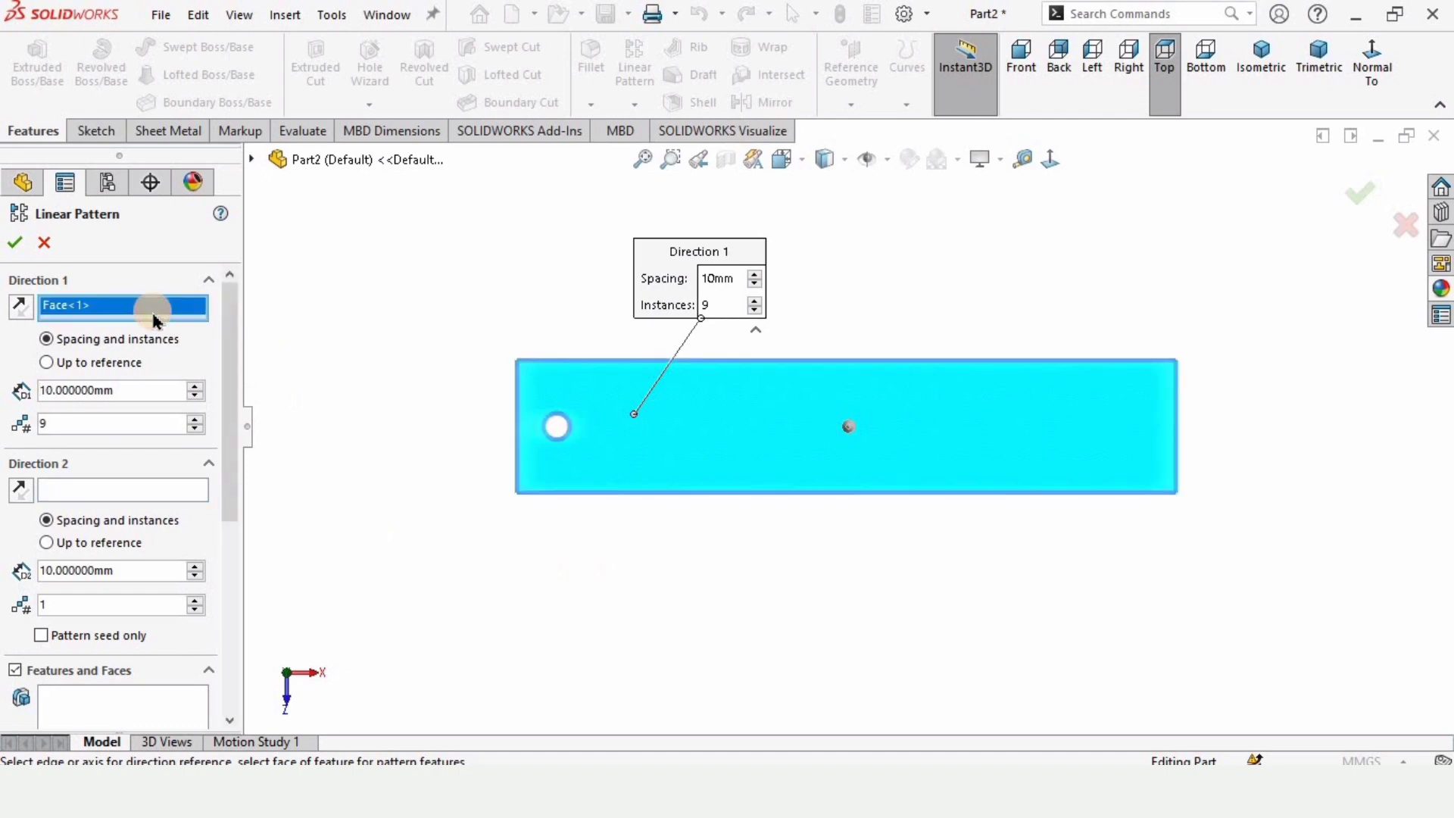
key(Delete)
drag(240, 341, 149, 520)
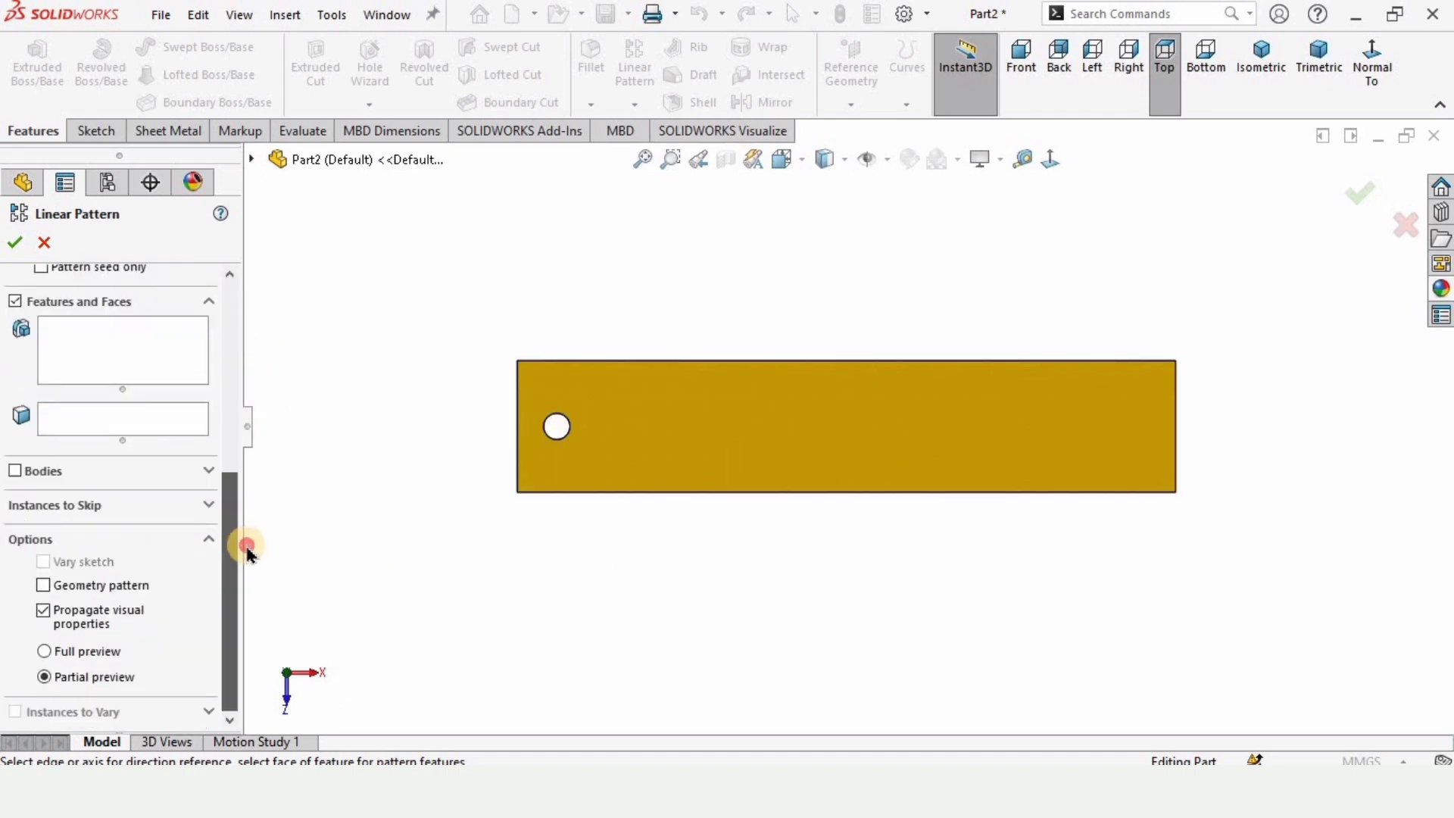
- Set the plate's bottom long edge as Direction 1, discarding the wrong selections
click(609, 442)
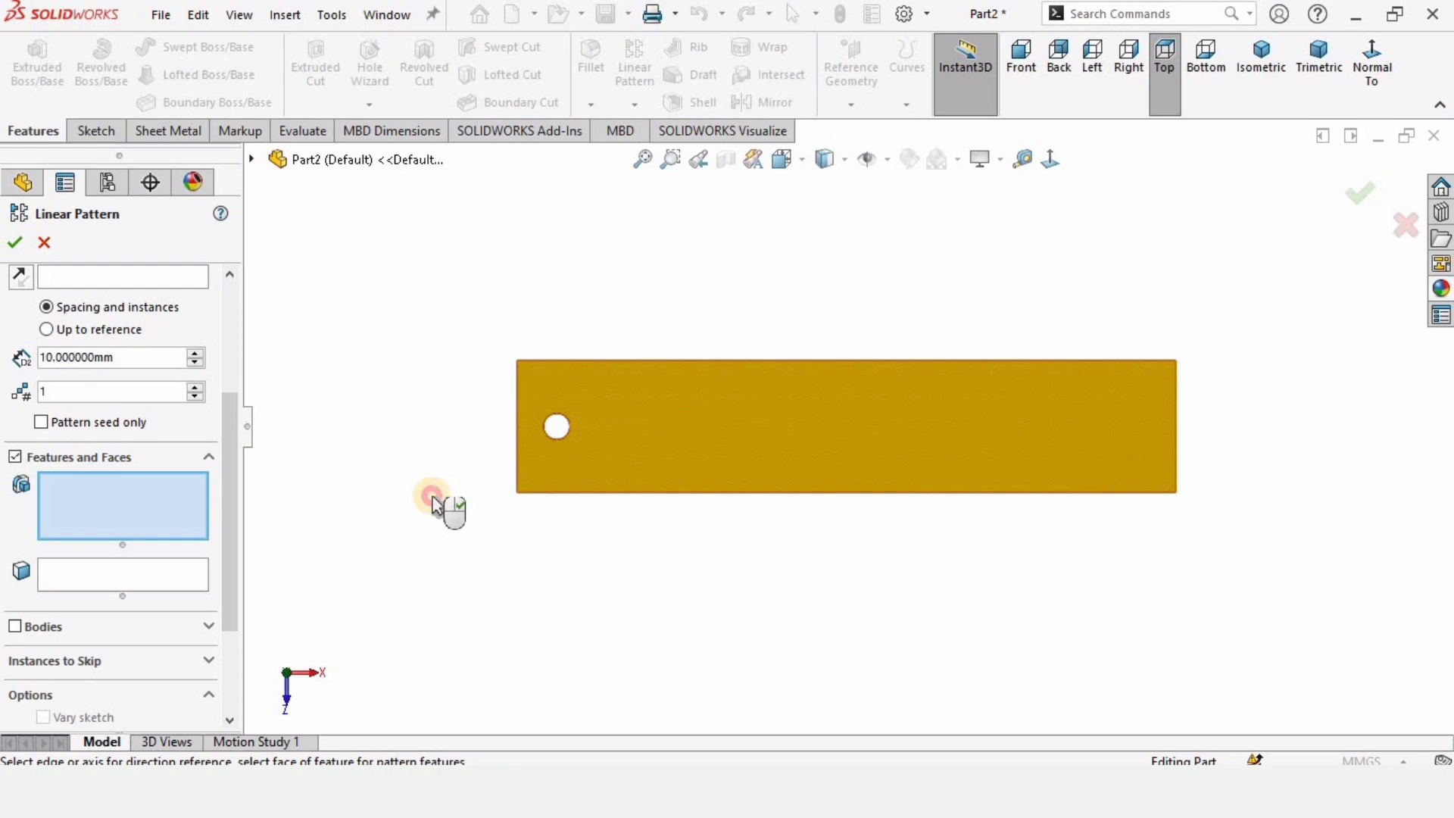
key(Delete)
drag(234, 454, 234, 277)
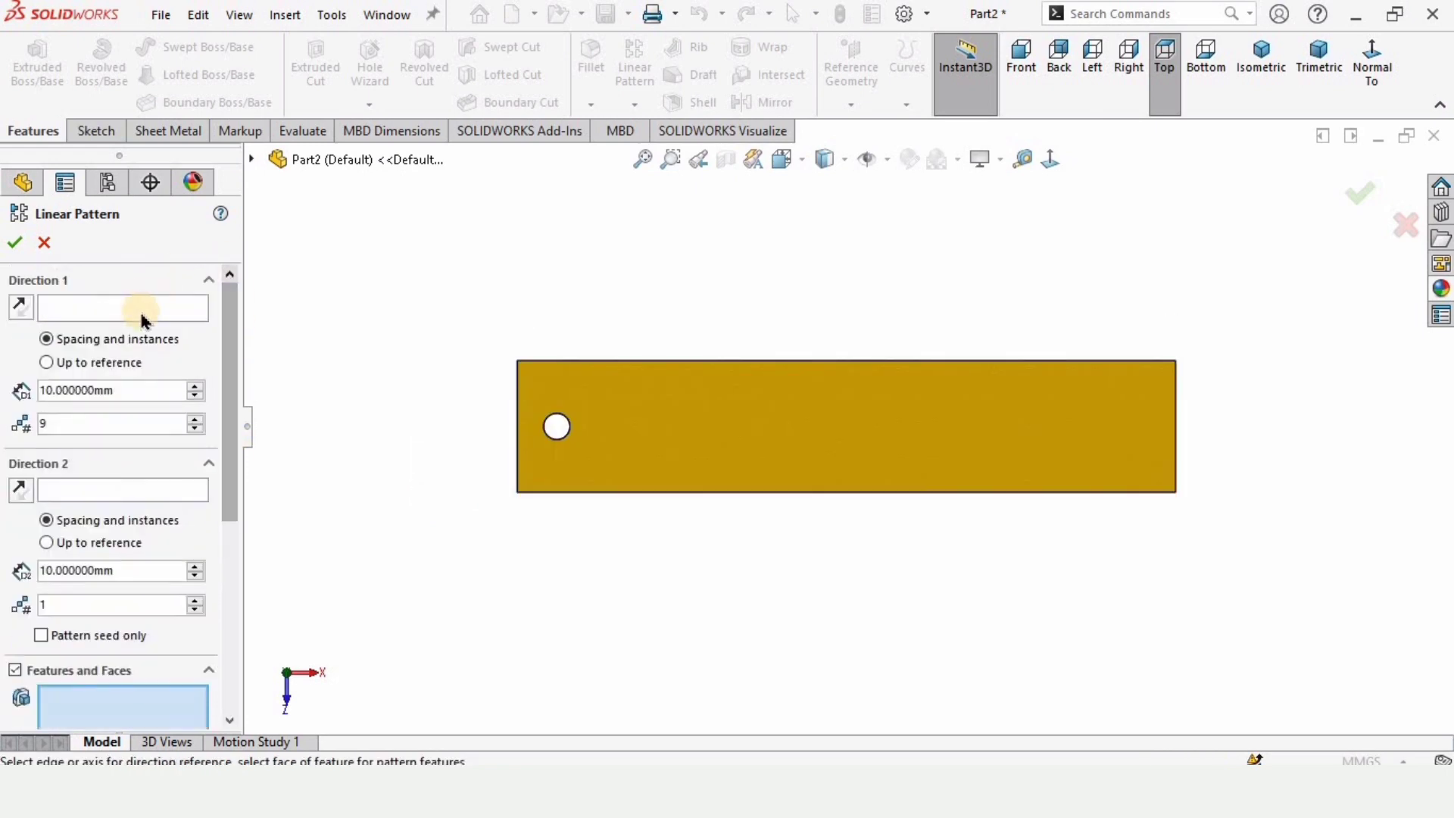
click(141, 309)
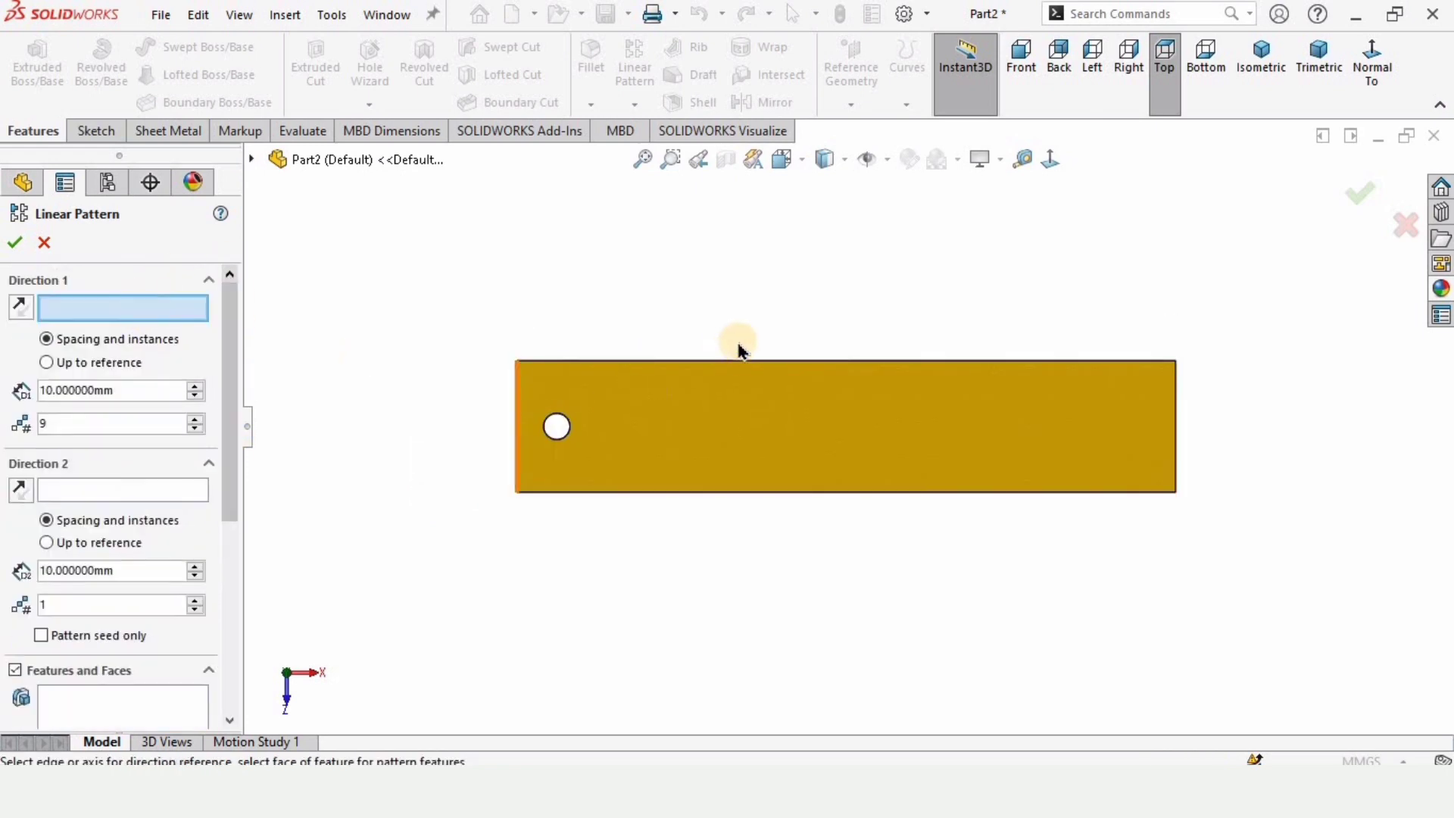
scroll(698, 330, down, 2)
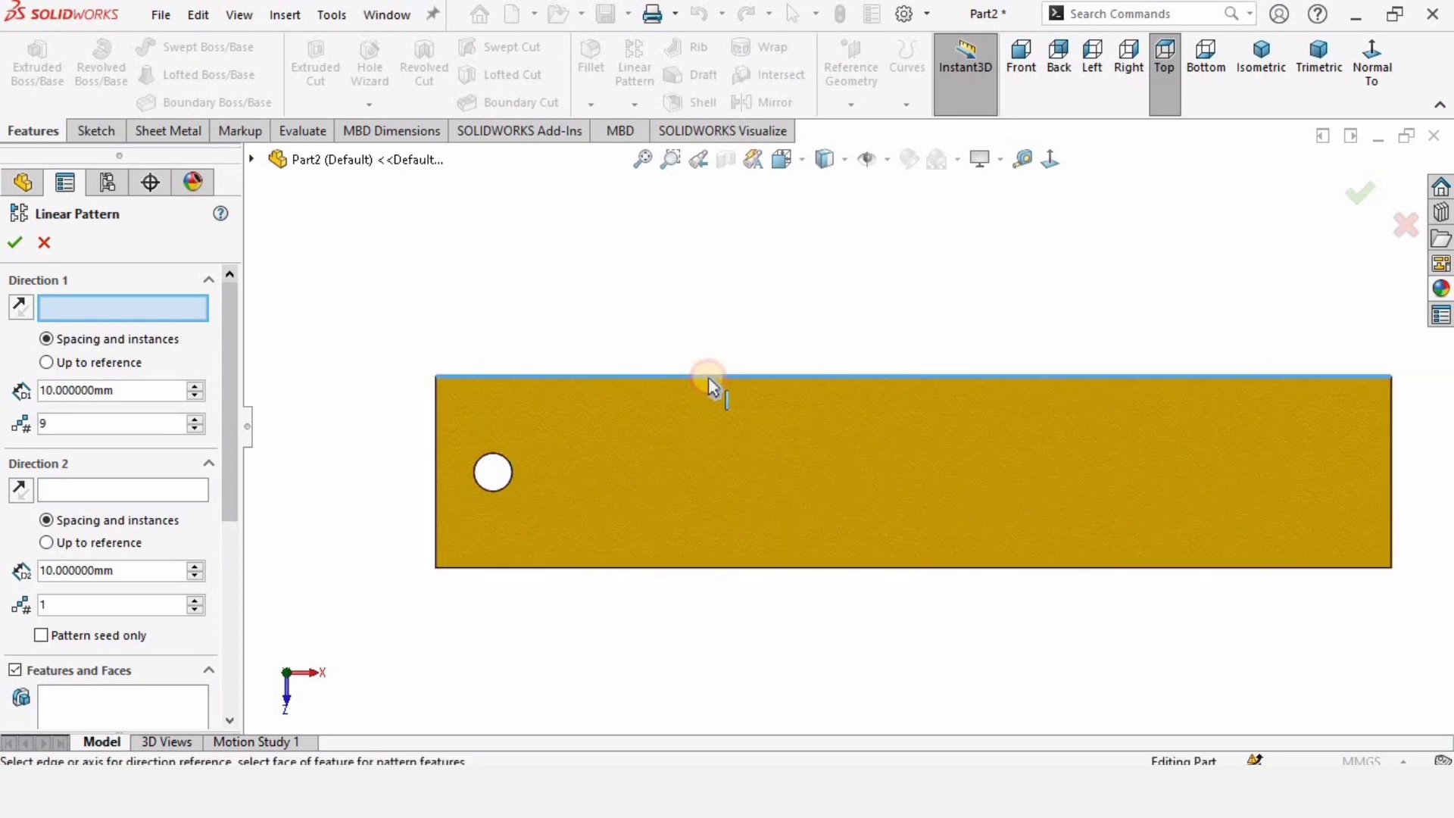
click(708, 378)
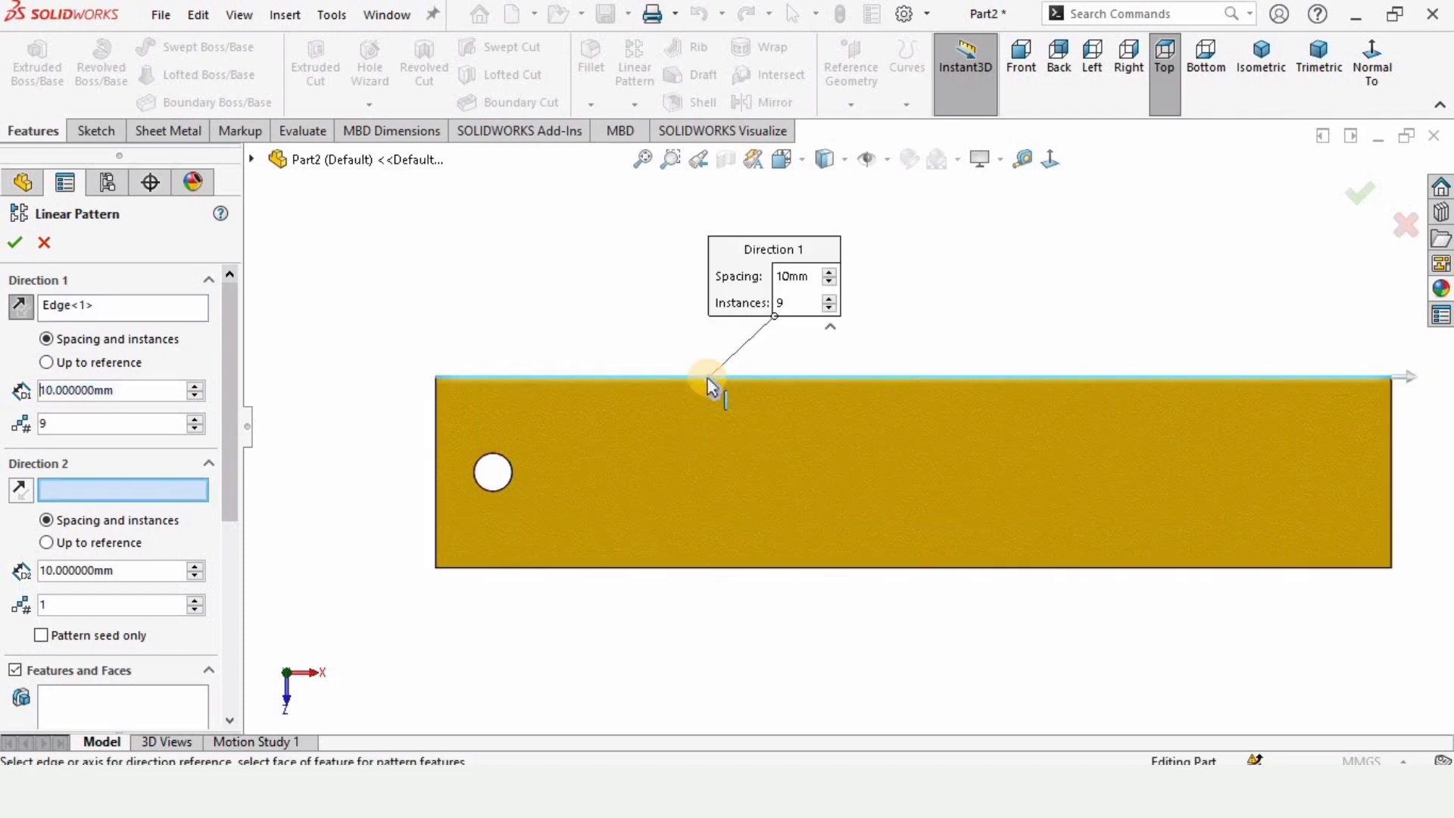
click(123, 307)
key(Delete)
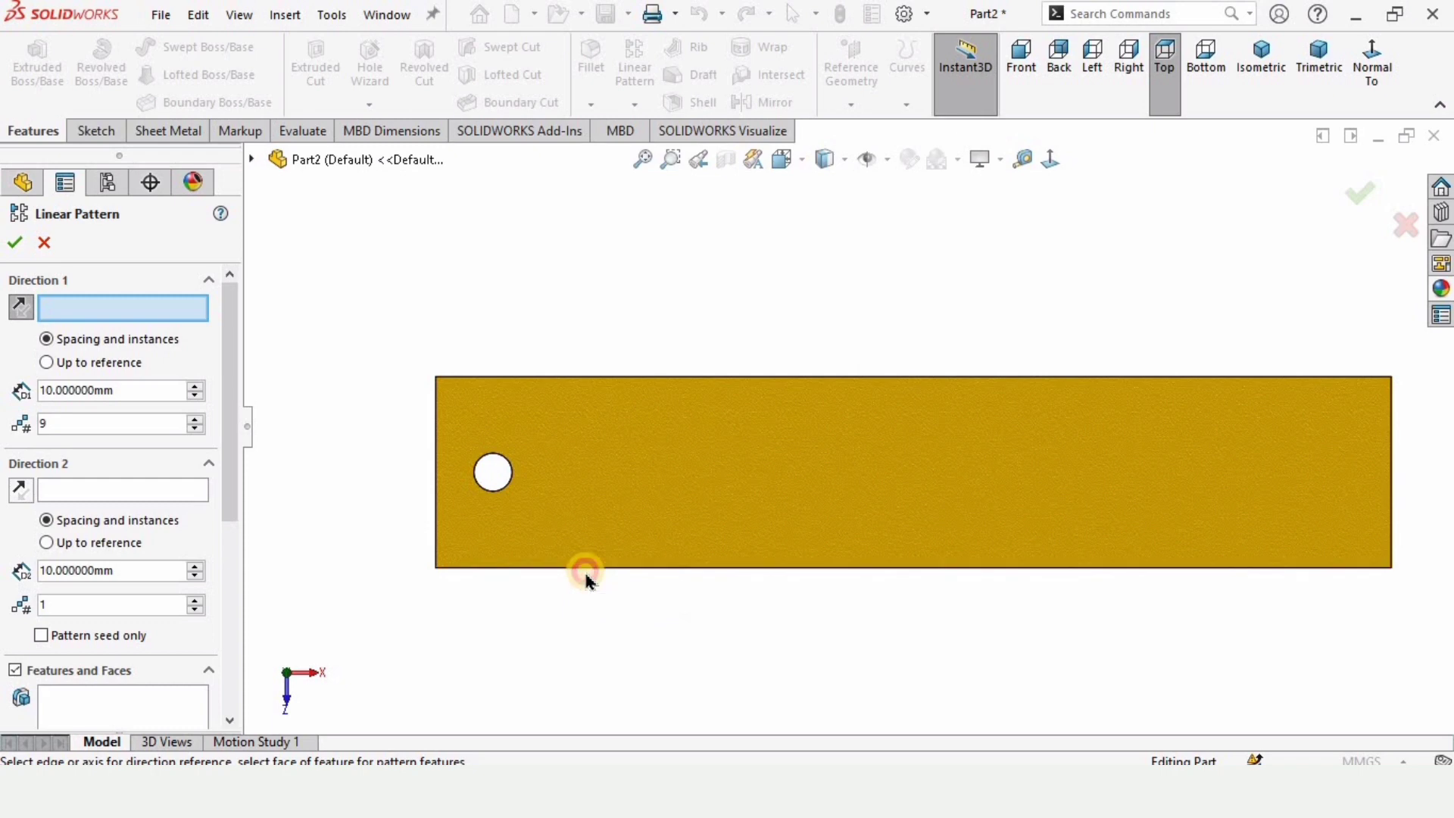
click(584, 566)
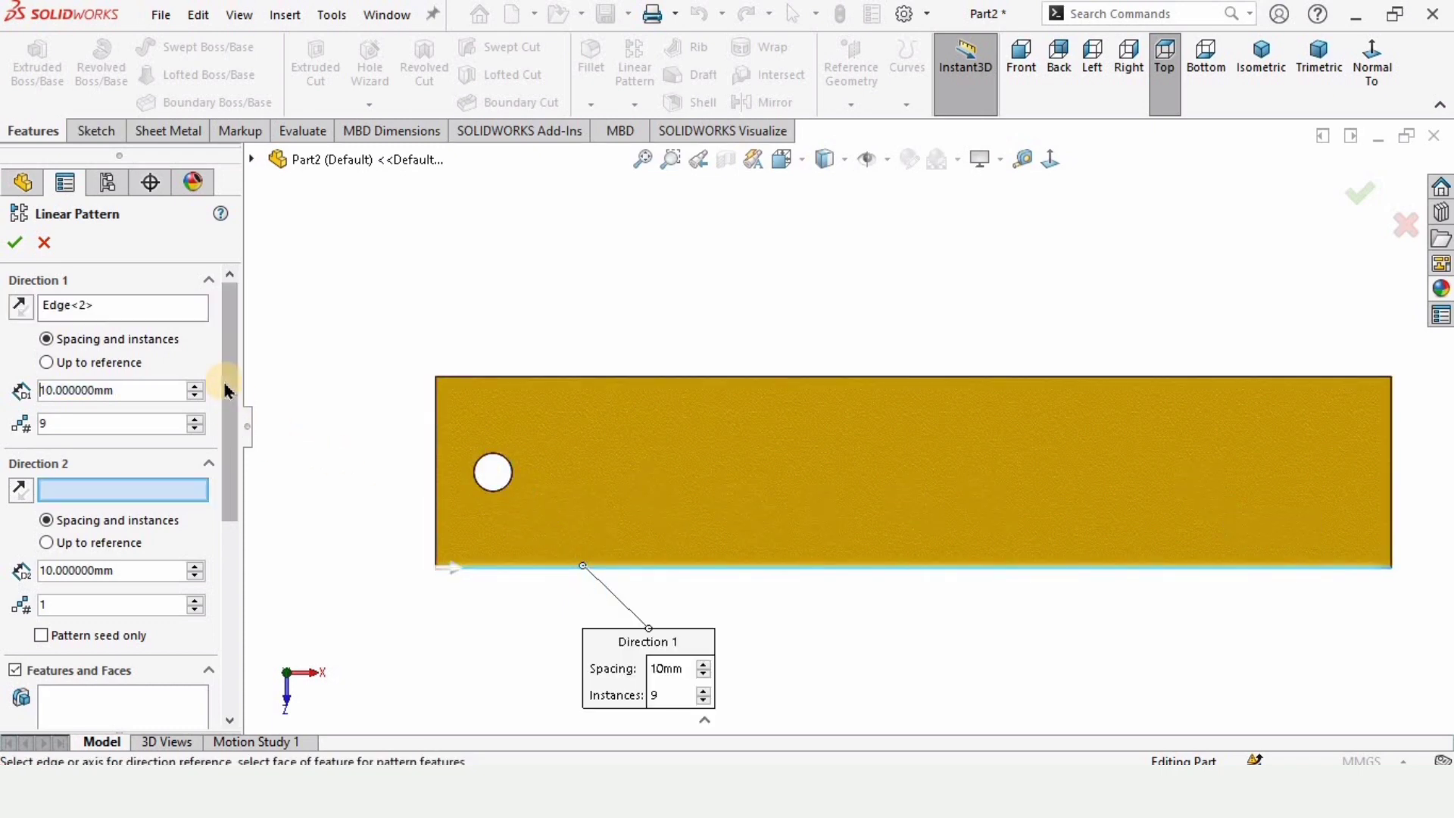
scroll(233, 457, down, 1)
scroll(233, 458, down, 4)
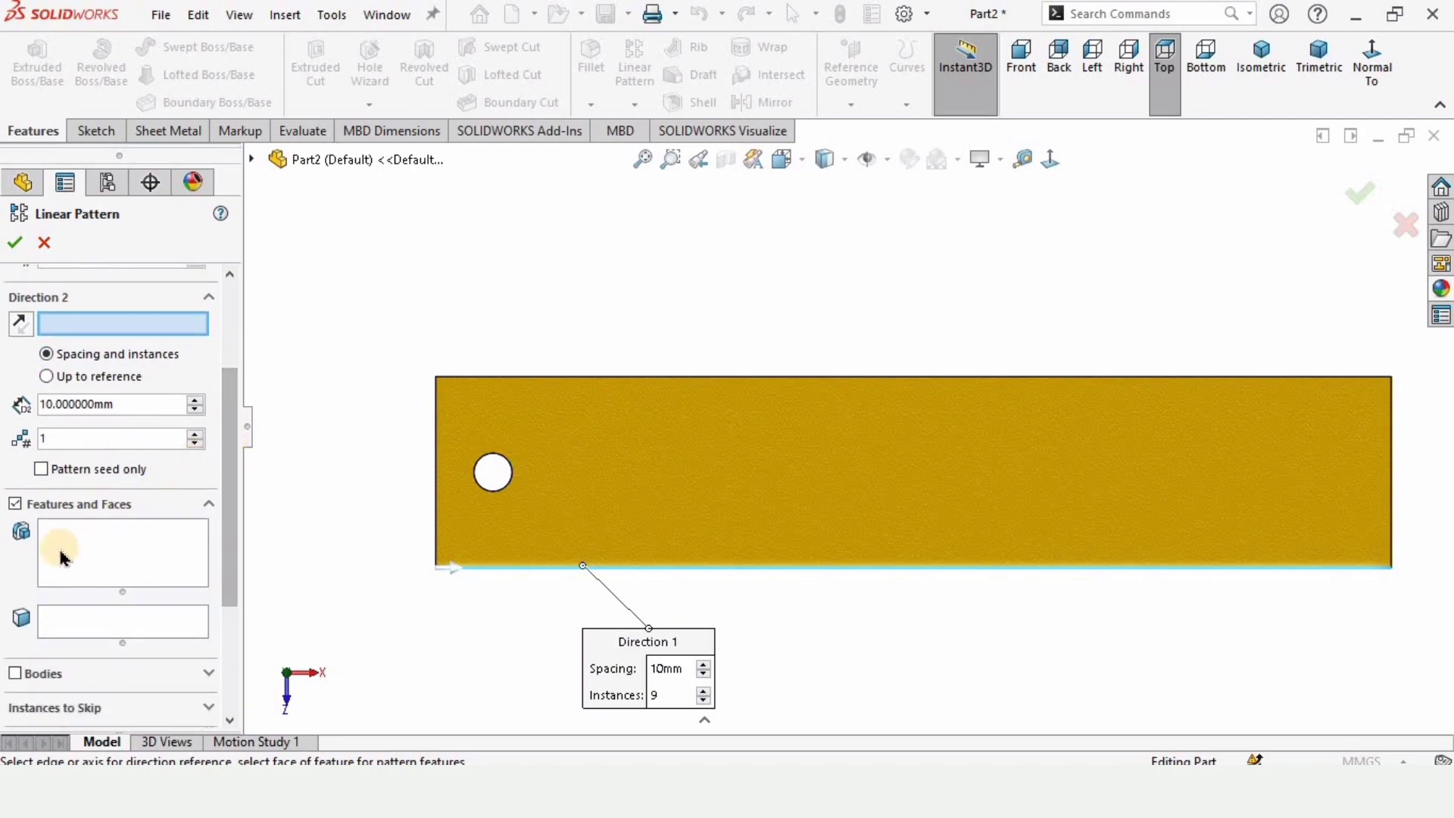
- Pattern Cut-Extrude1 with 12 mm spacing
click(101, 562)
scroll(517, 482, down, 1)
scroll(504, 478, down, 1)
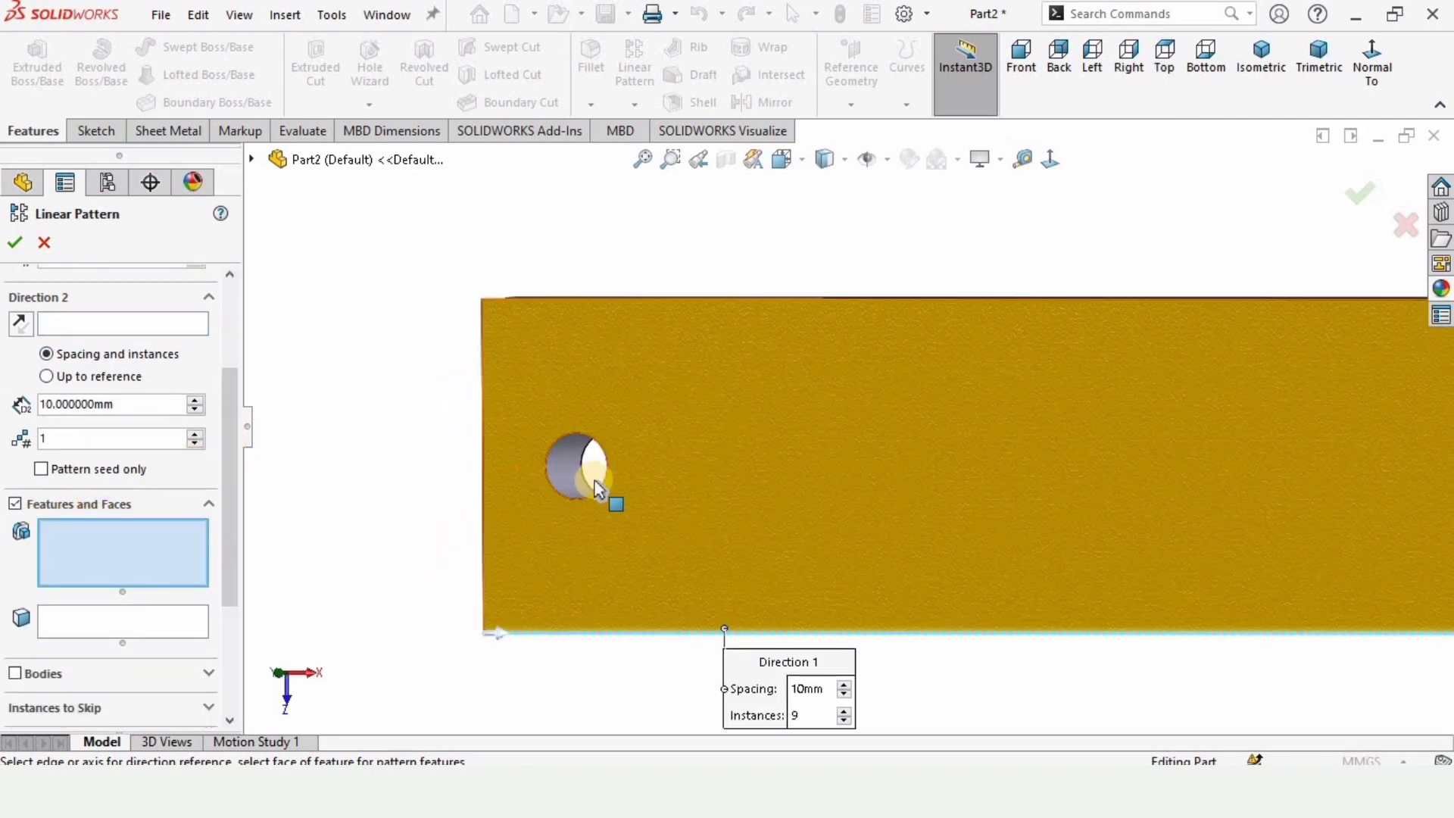
scroll(602, 483, down, 1)
scroll(614, 469, down, 1)
click(643, 472)
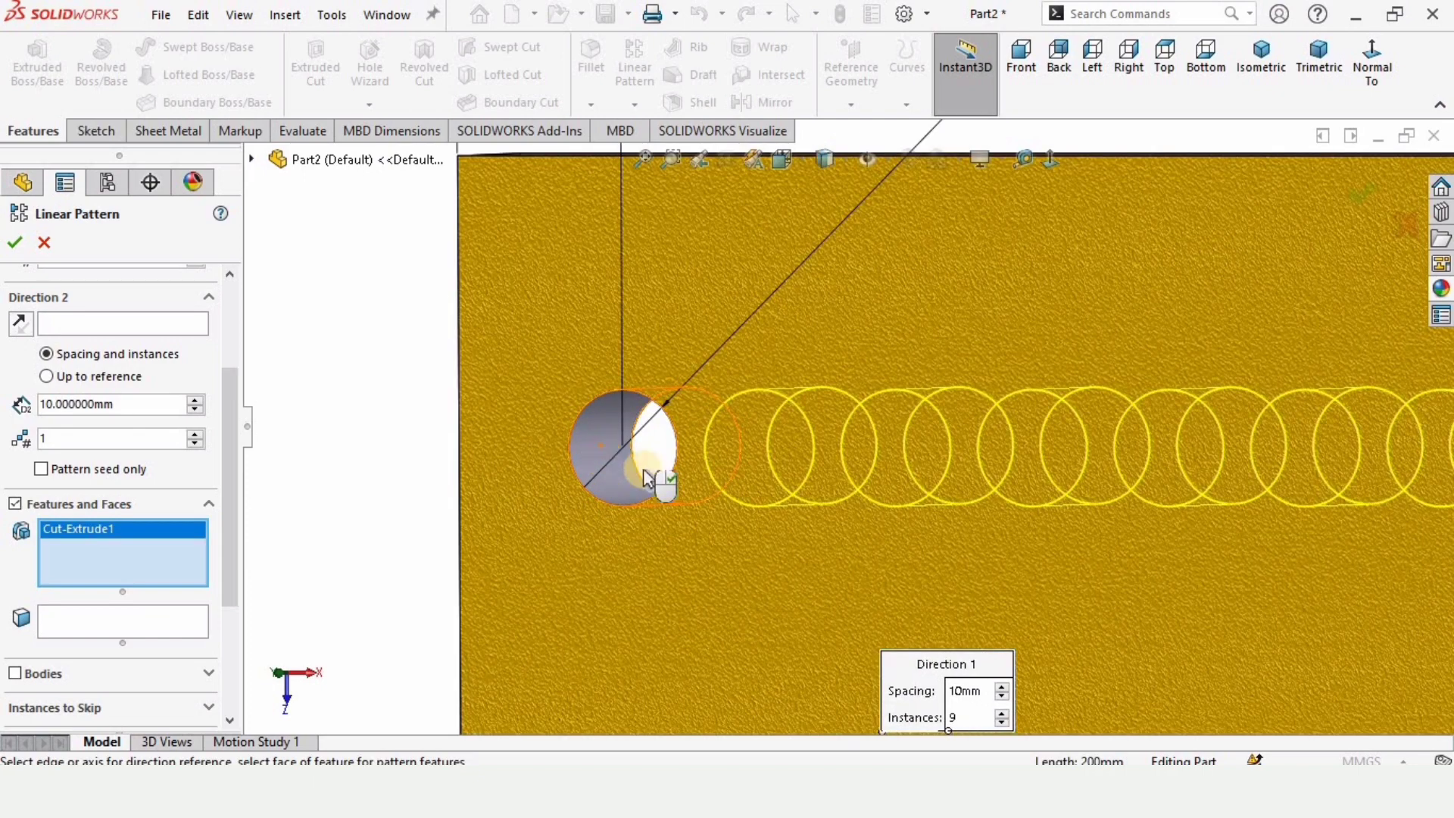
scroll(977, 432, up, 2)
scroll(1022, 398, up, 1)
scroll(1028, 397, up, 1)
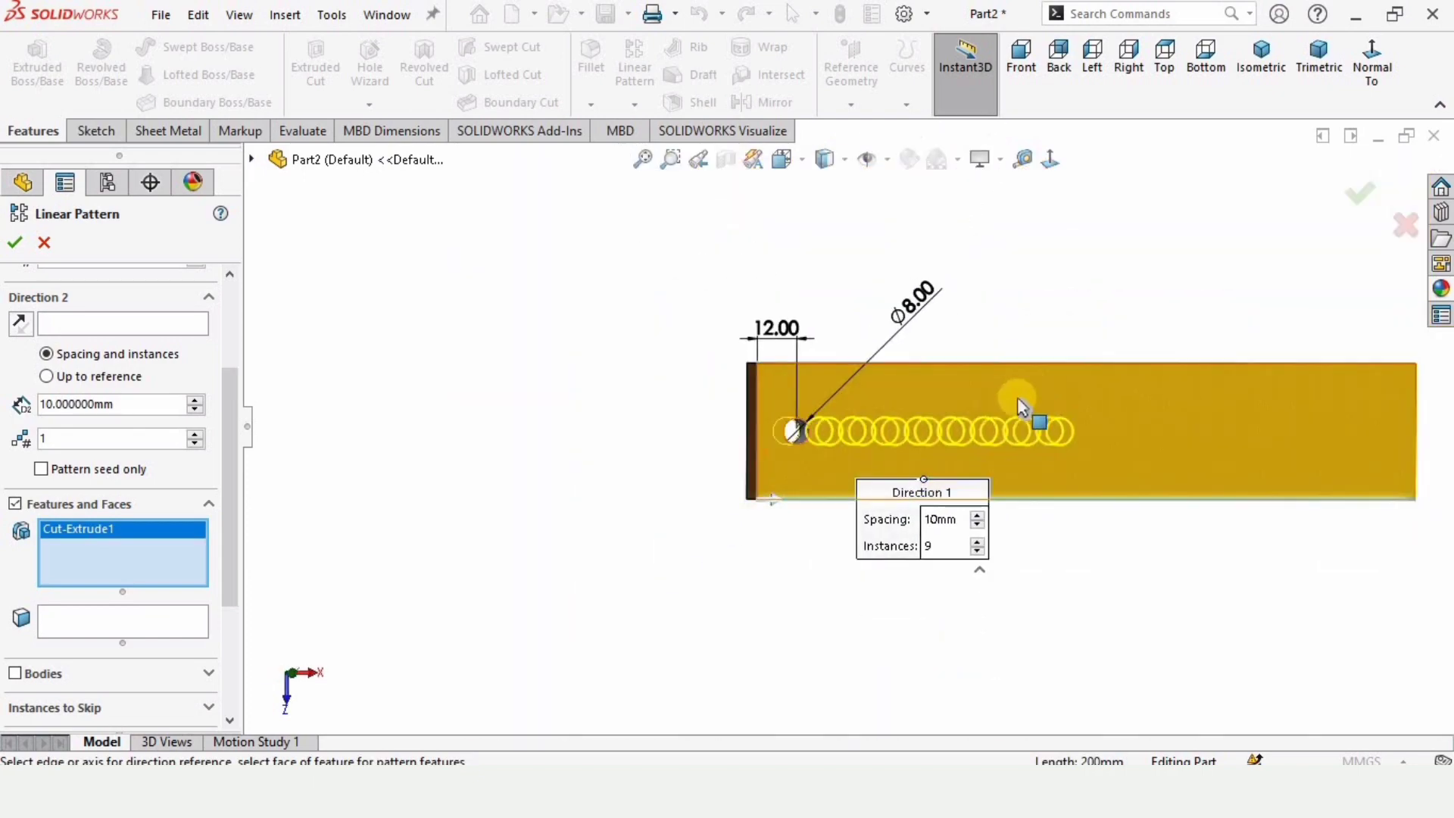
scroll(1035, 410, down, 1)
scroll(1033, 410, down, 1)
scroll(1033, 410, up, 1)
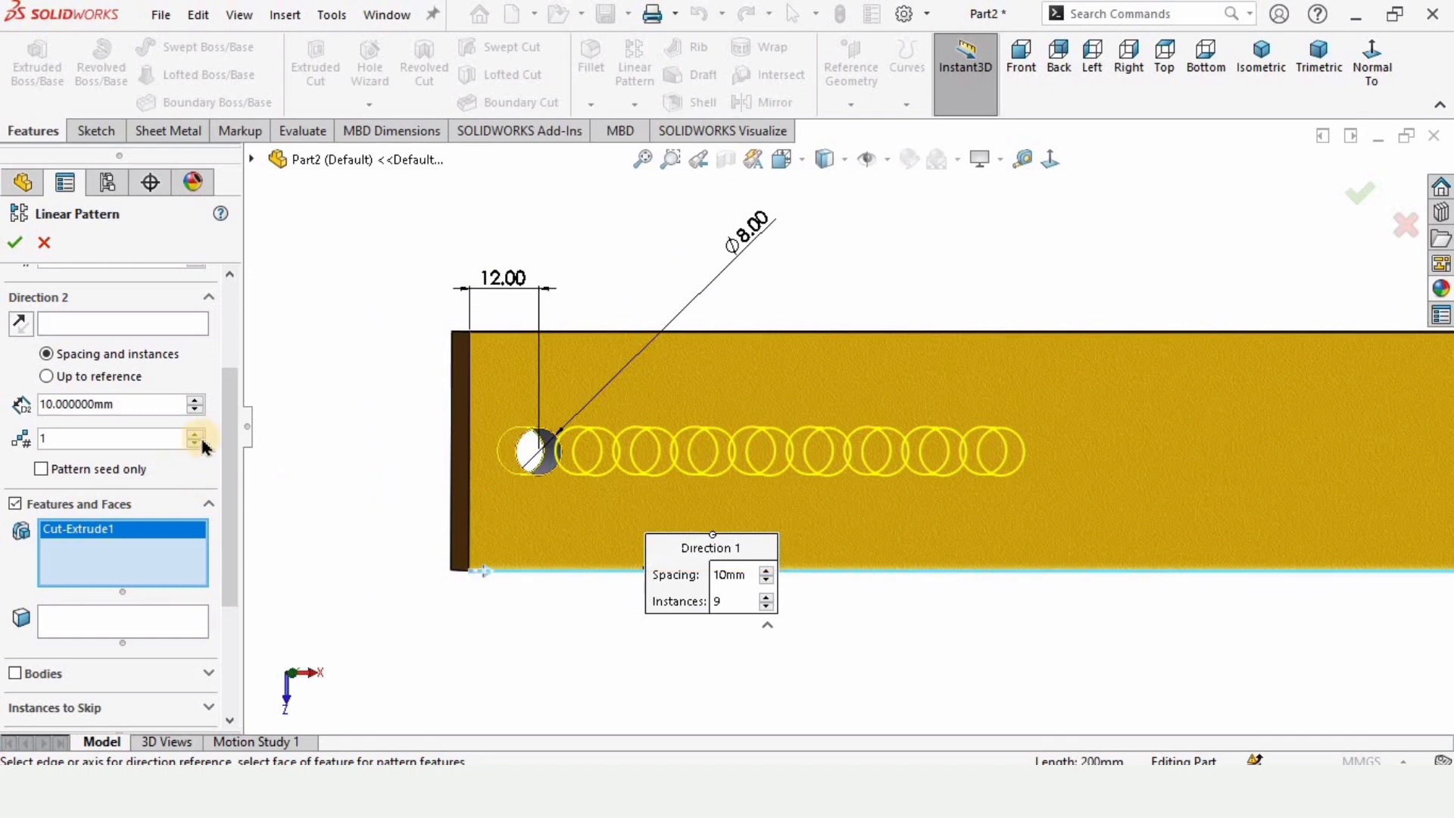
drag(233, 423, 232, 302)
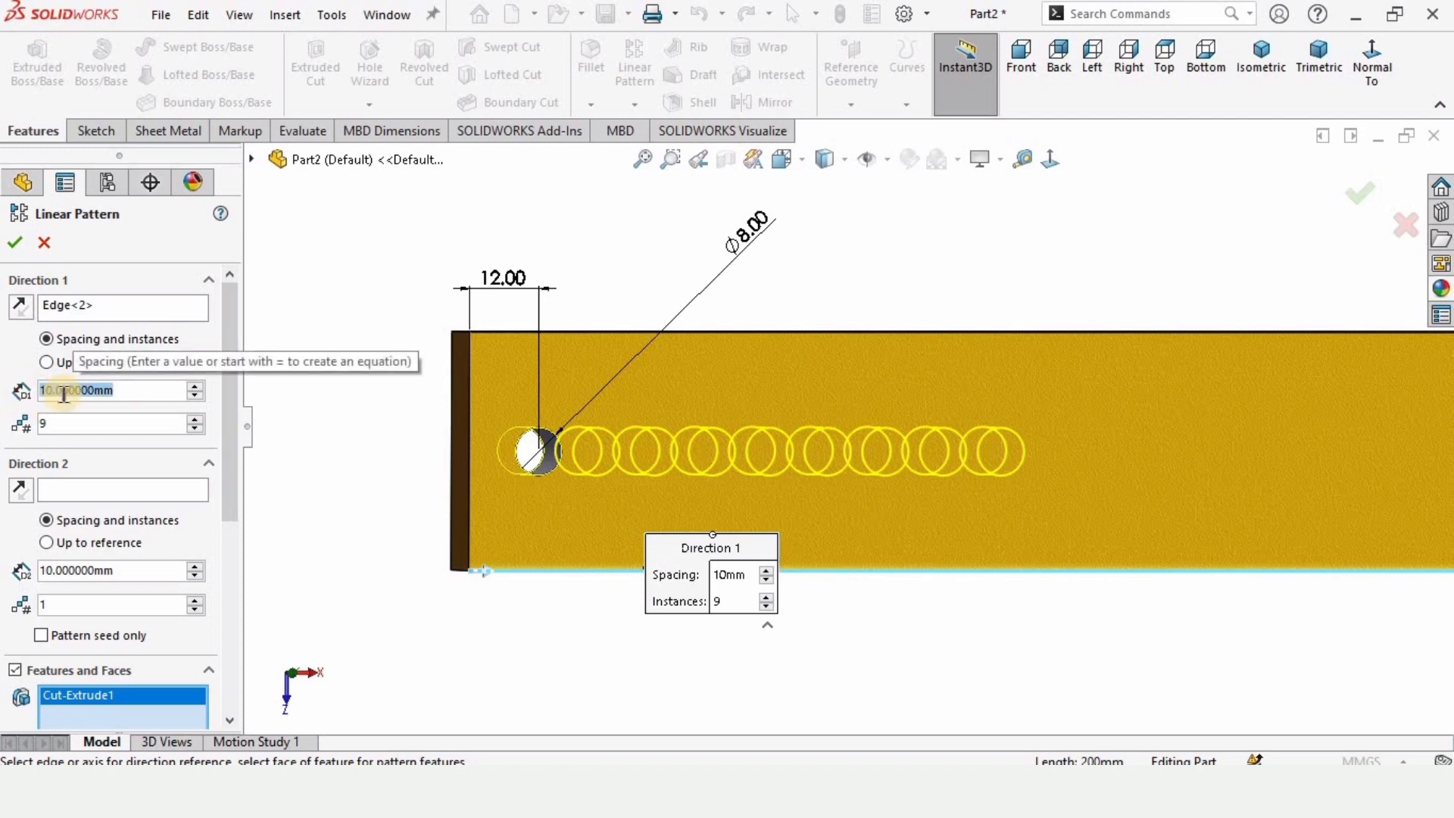
text(12)
key(Return)
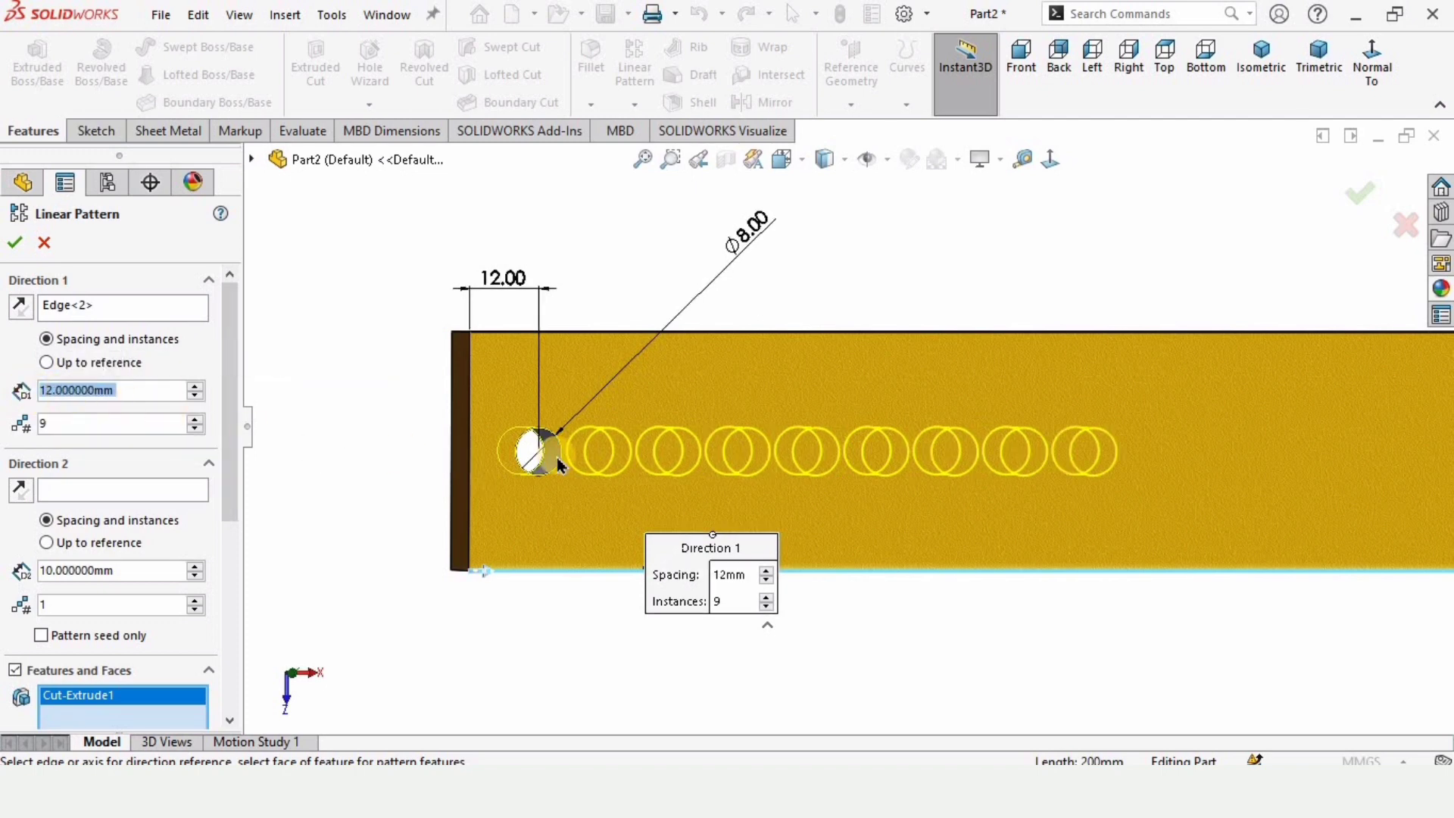
- Set the pattern to 16 instances and accept LPattern1
click(194, 419)
text(15)
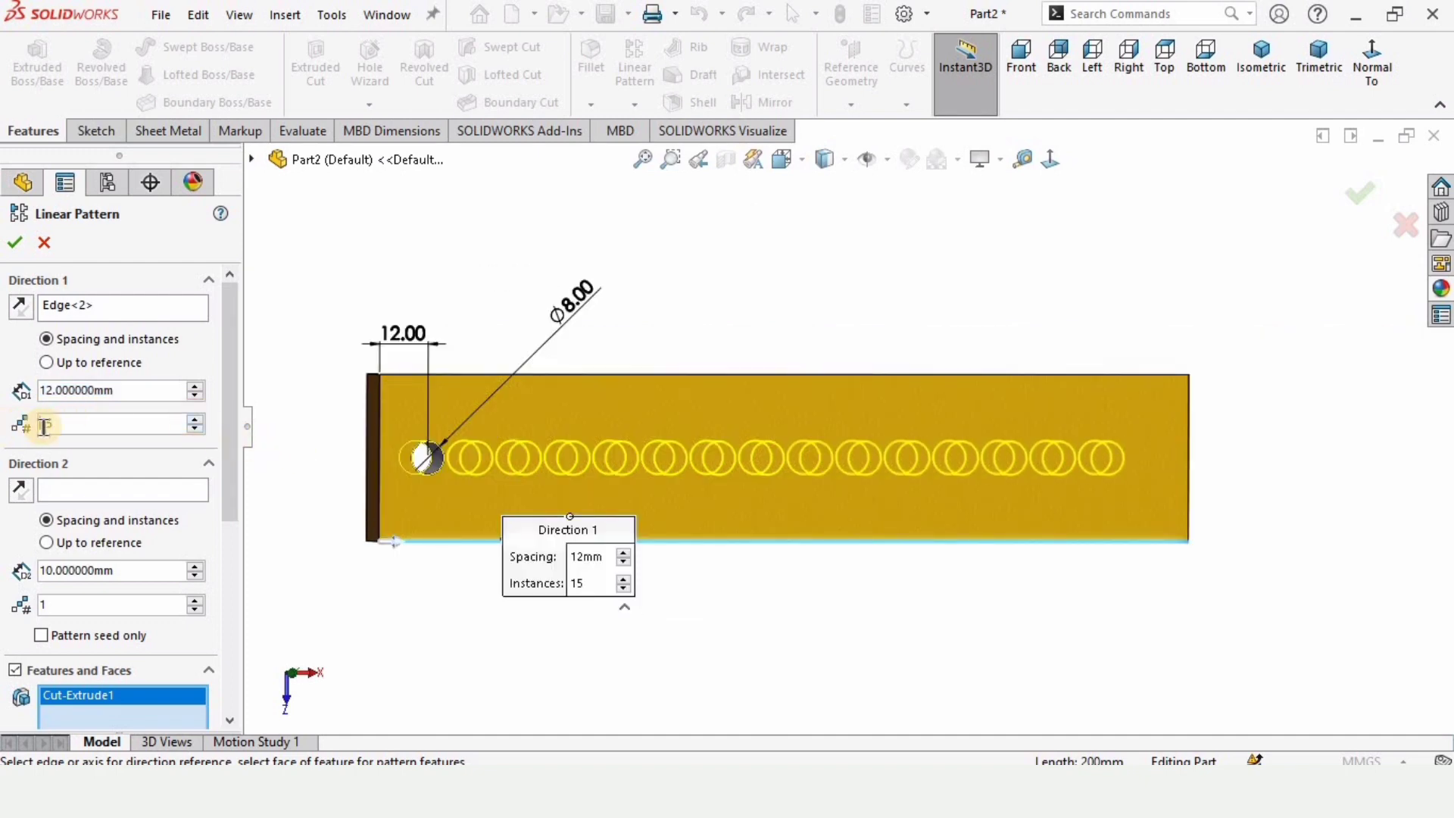
double_click(100, 427)
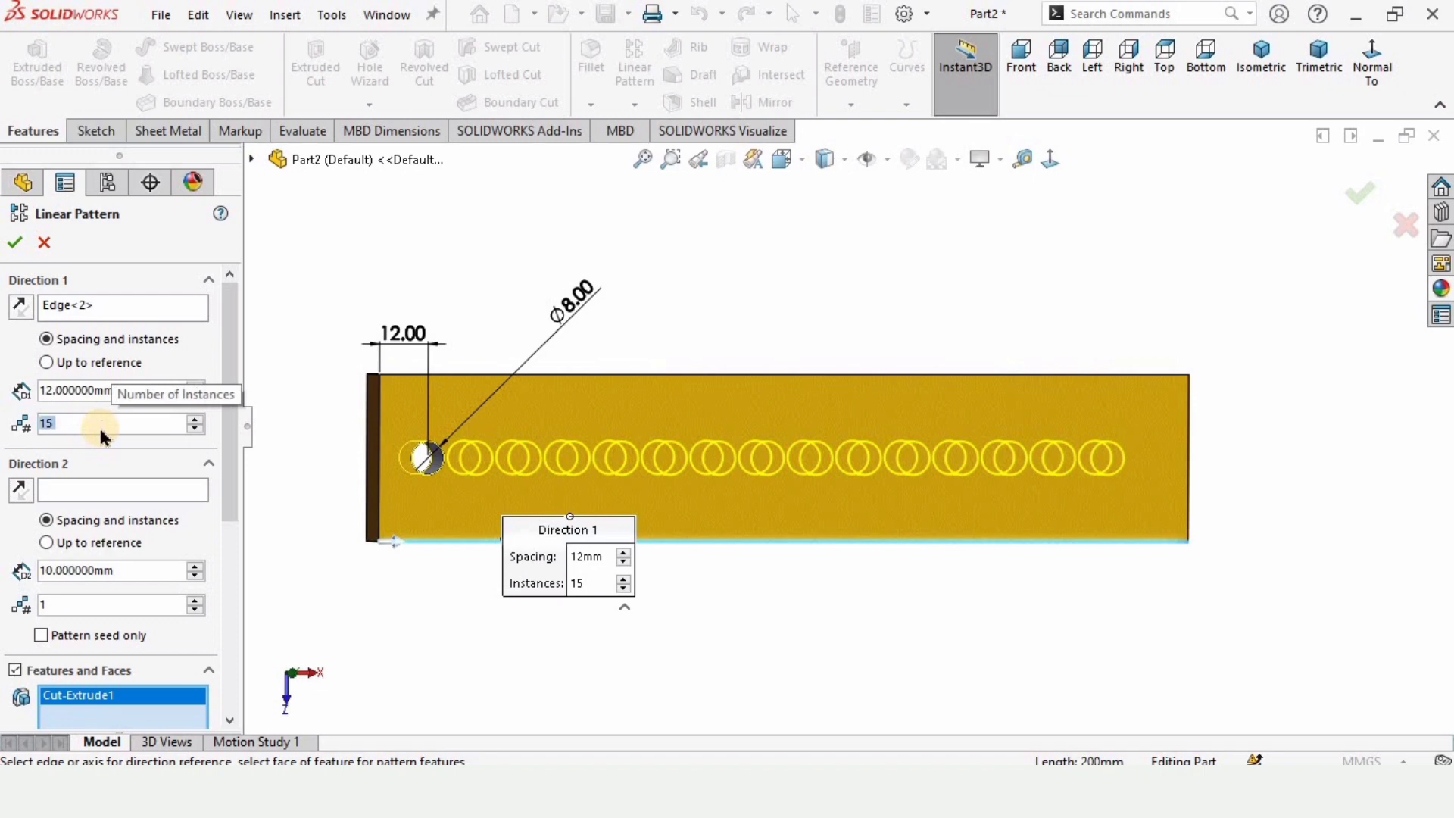
text(15)
key(Return)
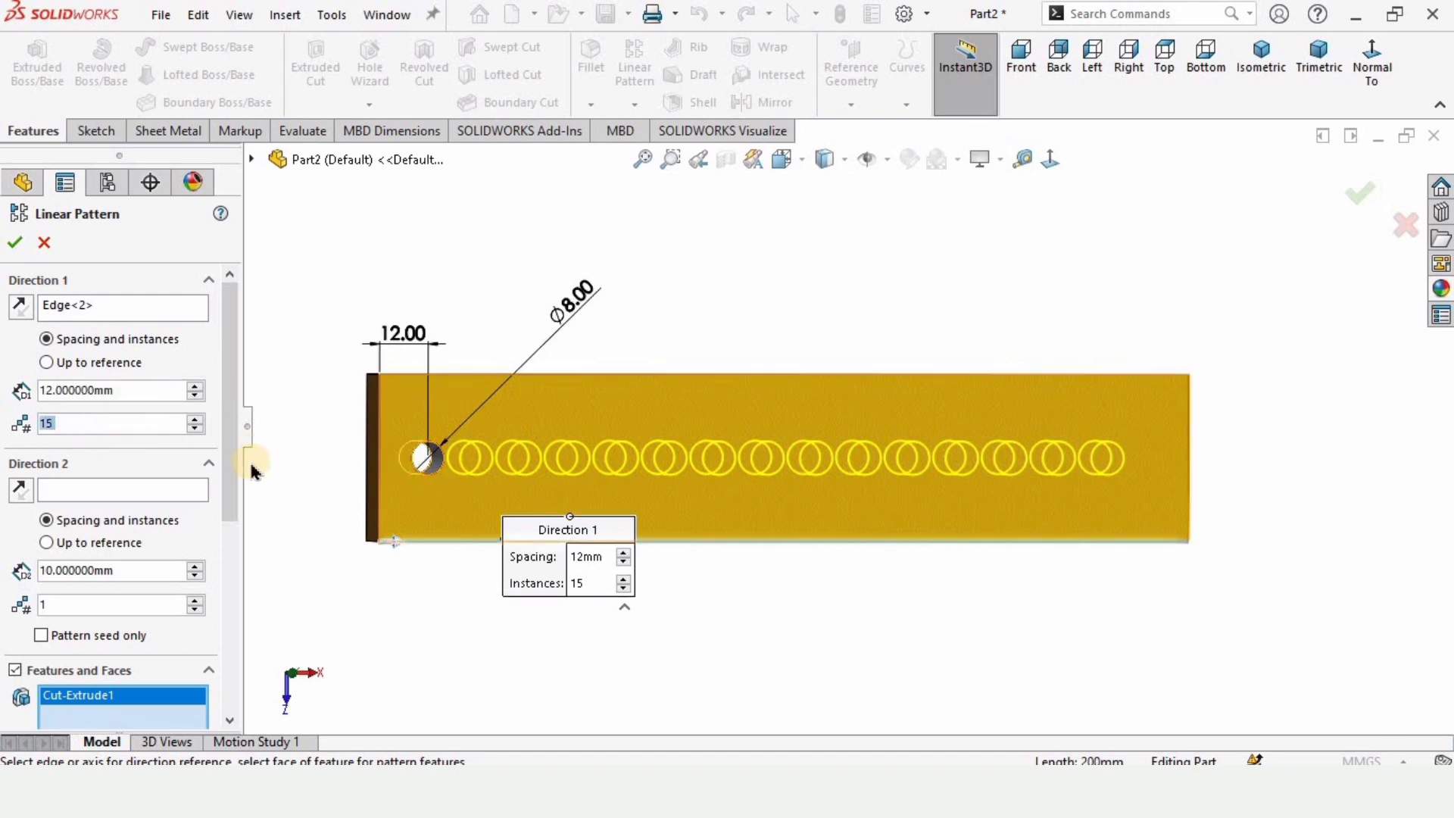
click(196, 418)
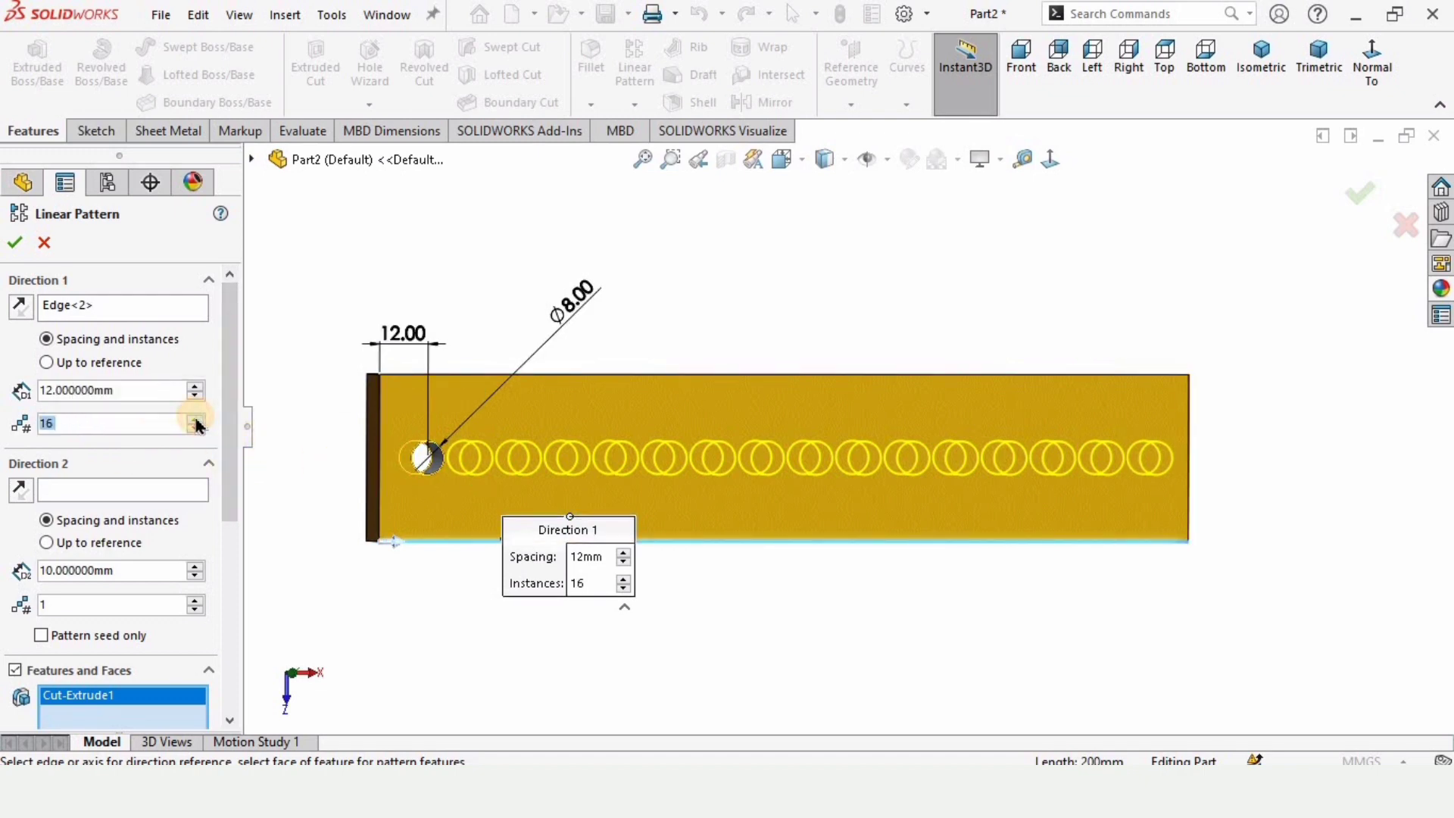
click(15, 245)
scroll(639, 446, up, 2)
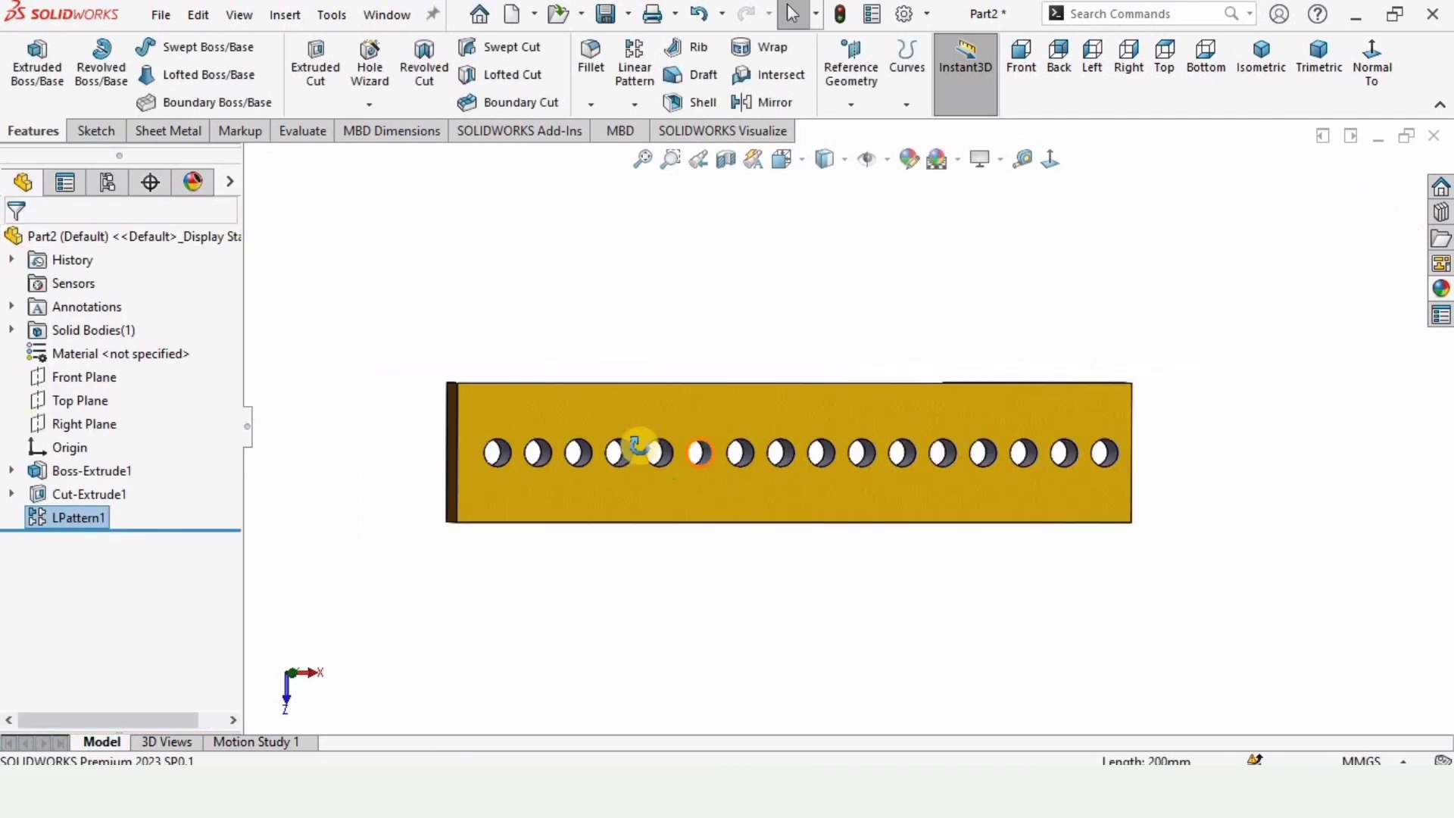